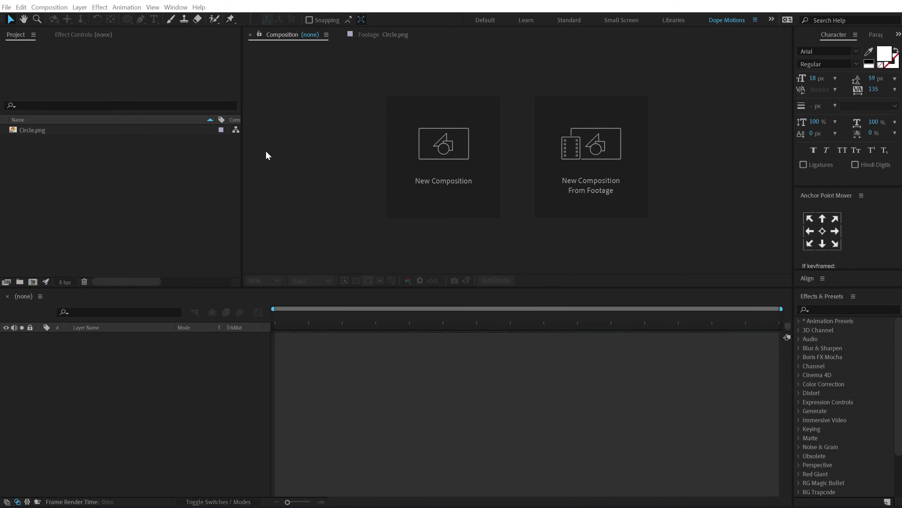
Step: Create a 1920-wide composition named 'Render', then open Circle.png to view its blue ring
{"action": "left_click", "coordinate": [435, 171]}
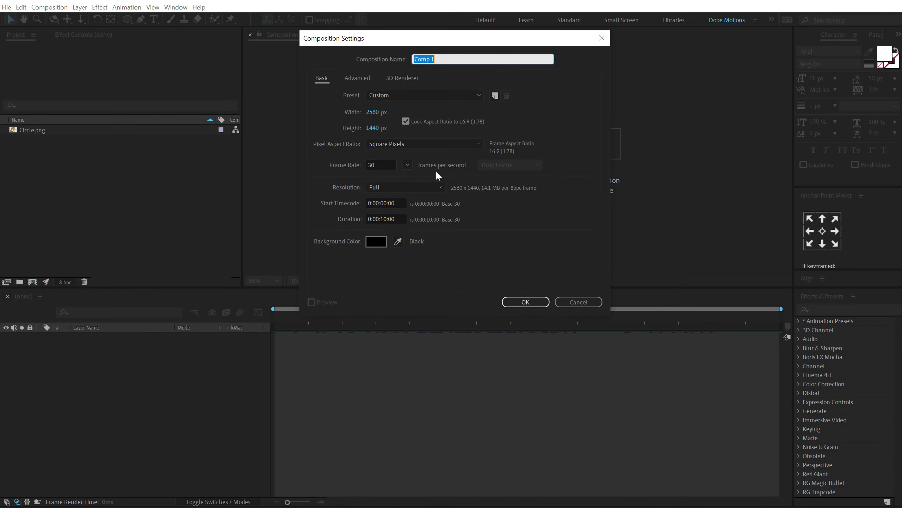
{"action": "left_click", "coordinate": [372, 112]}
{"action": "type", "text": "1920"}
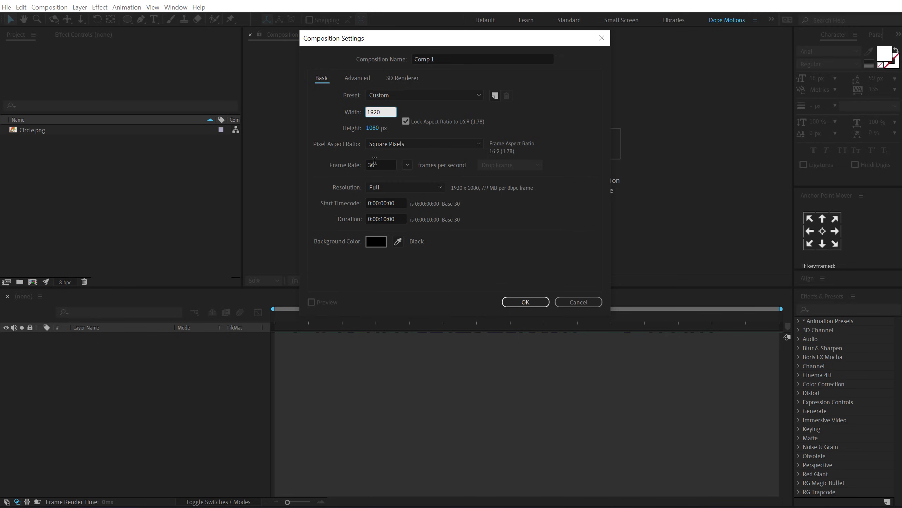
{"action": "left_click", "coordinate": [451, 54]}
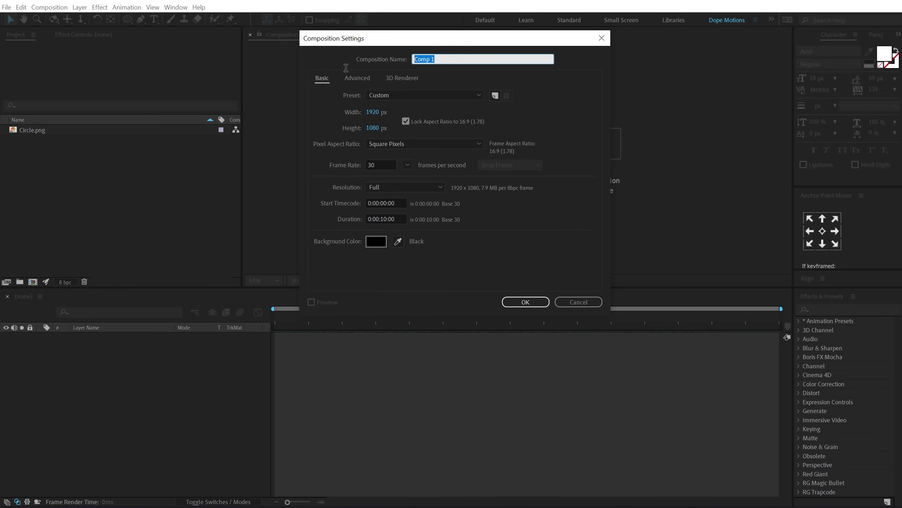
{"action": "type", "text": "Render"}
{"action": "left_click", "coordinate": [516, 303]}
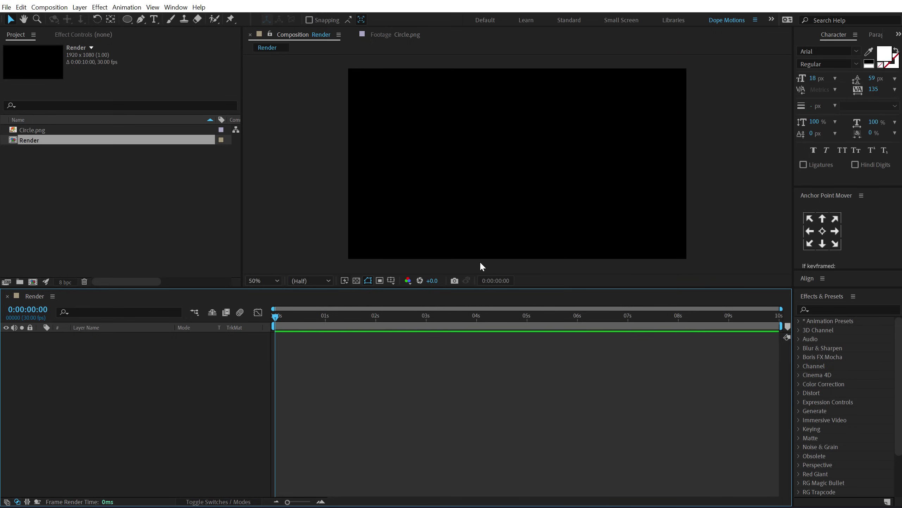
{"action": "double_click", "coordinate": [36, 130]}
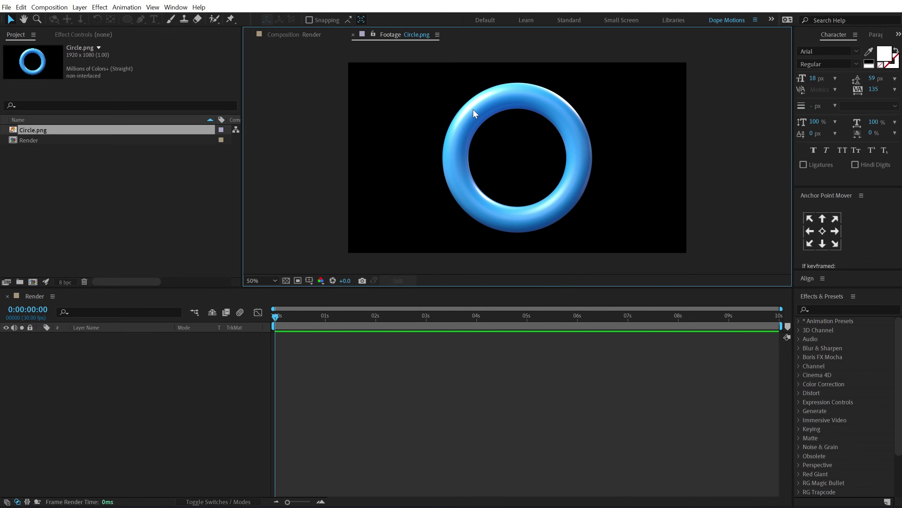
Step: Add Circle.png to the Render timeline and place a white solid named BG beneath it
{"action": "left_click", "coordinate": [177, 198]}
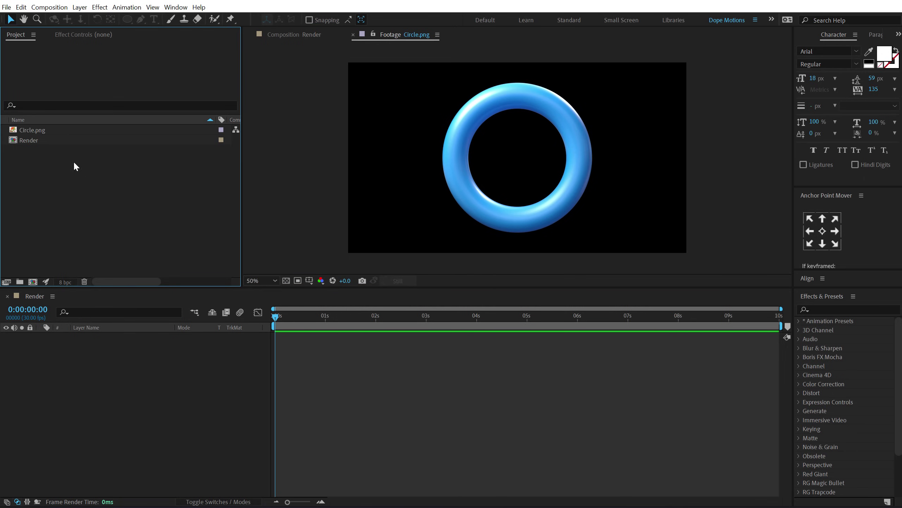
{"action": "left_click_drag", "start_coordinate": [38, 131], "coordinate": [97, 361]}
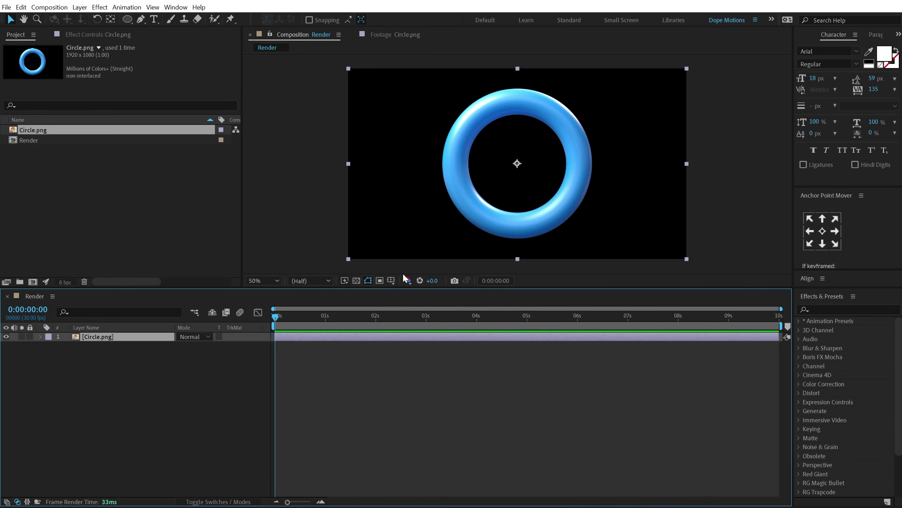
{"action": "left_click", "coordinate": [100, 385]}
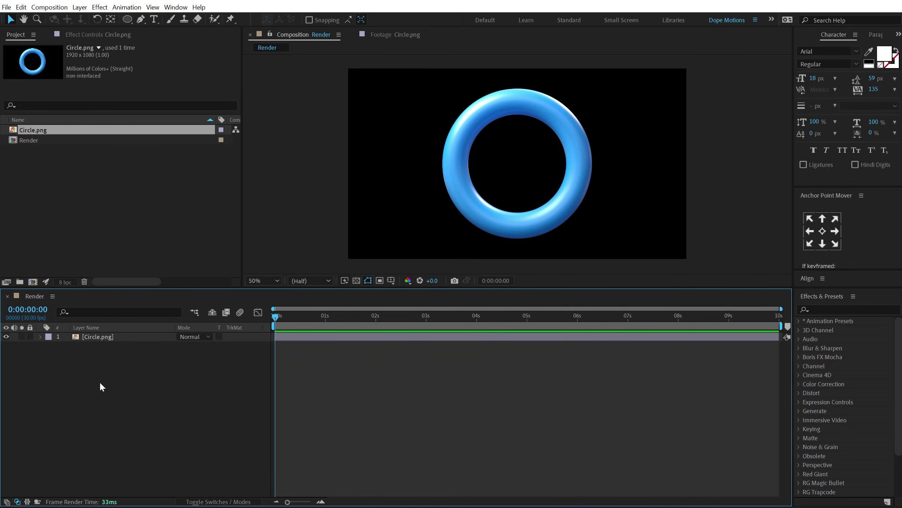
{"action": "key", "text": "ctrl+y"}
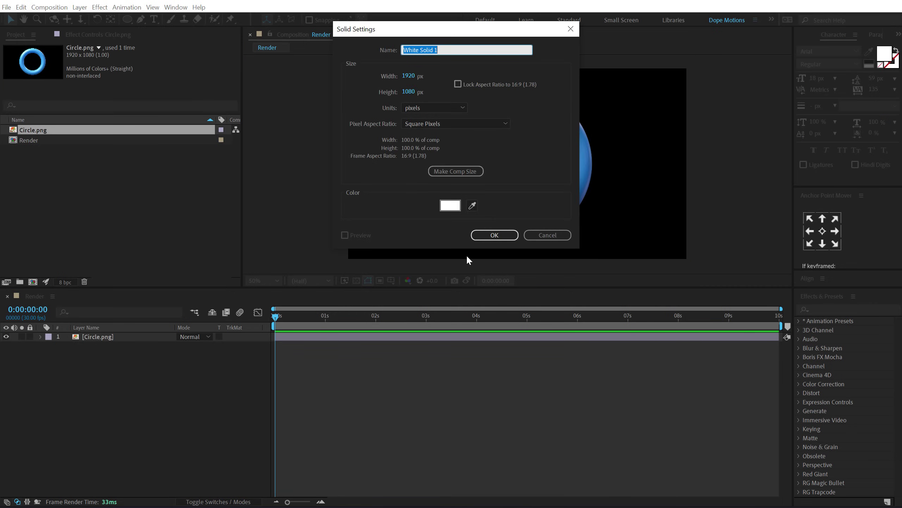
{"action": "type", "text": "BG"}
{"action": "left_click", "coordinate": [513, 234]}
{"action": "left_click_drag", "start_coordinate": [95, 342], "coordinate": [93, 377]}
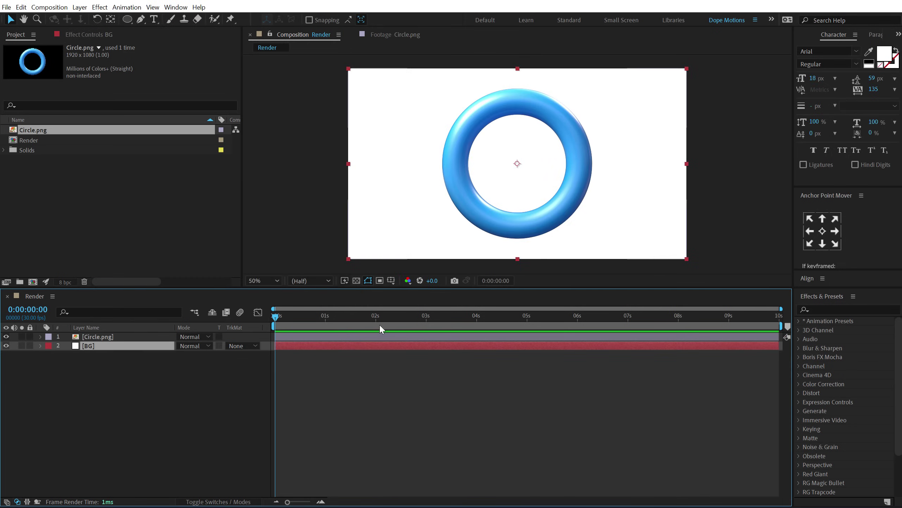
Step: Apply Gradient Ramp to the BG layer and swap its start and end colours
{"action": "left_click", "coordinate": [828, 308]}
{"action": "type", "text": "ramp"}
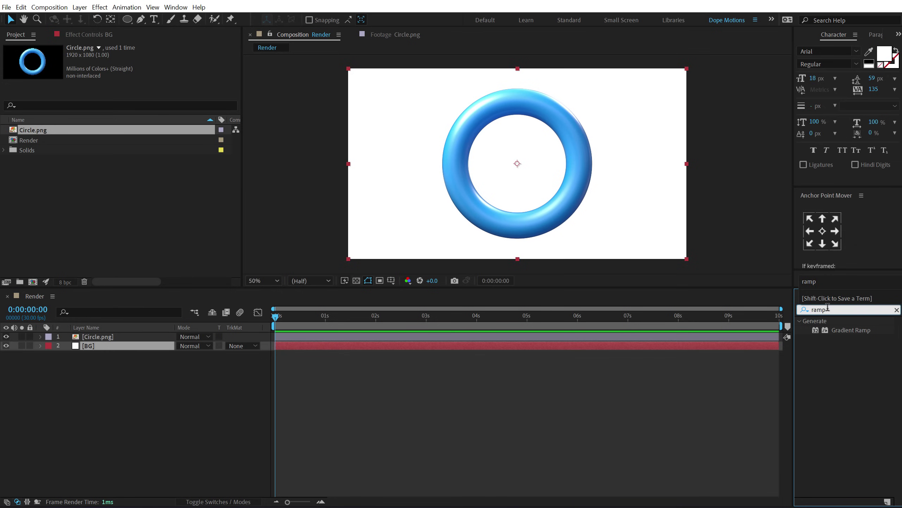
{"action": "double_click", "coordinate": [853, 330]}
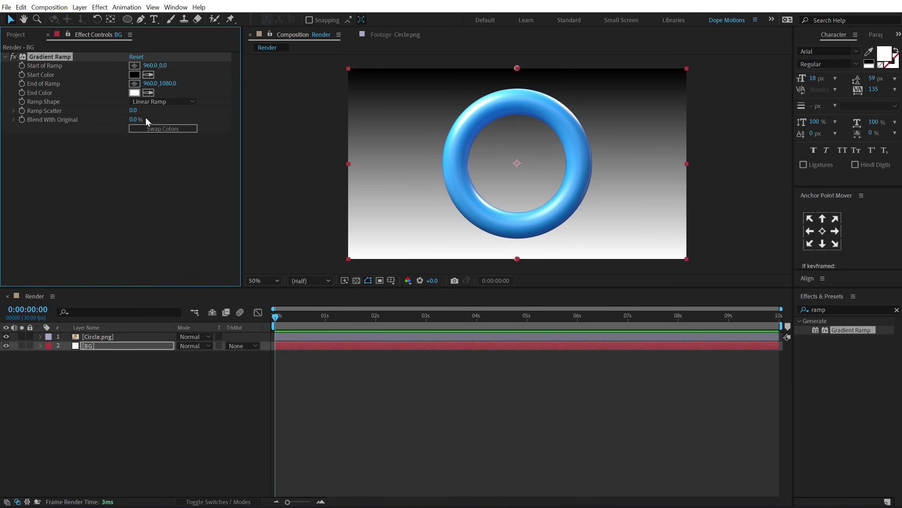
{"action": "left_click", "coordinate": [146, 128]}
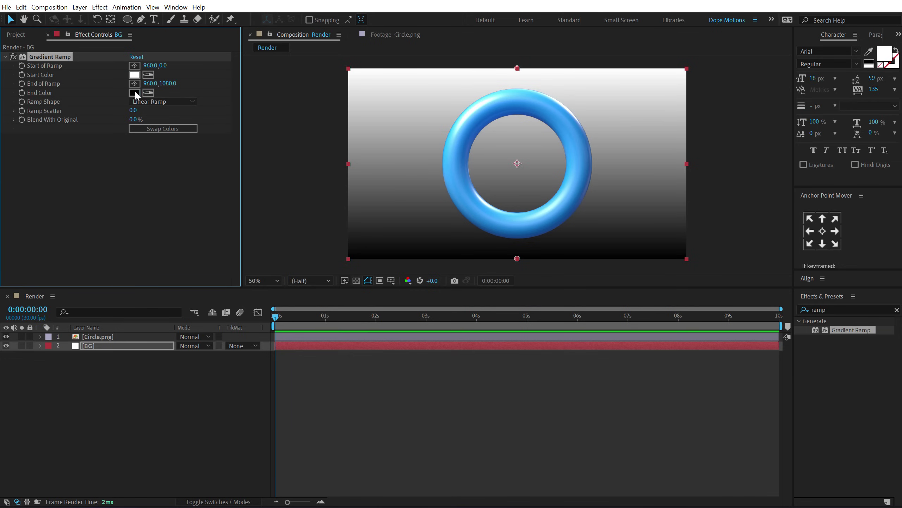
Step: Set the gradient end colour to 0D1016 and the start colour to 20252E
{"action": "left_click", "coordinate": [135, 91]}
{"action": "left_click", "coordinate": [195, 200]}
{"action": "left_click", "coordinate": [107, 271]}
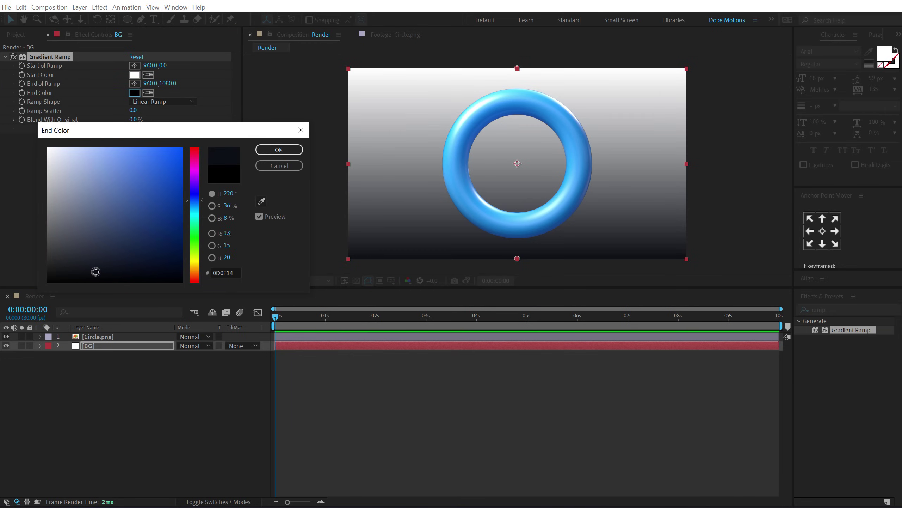
{"action": "left_click_drag", "start_coordinate": [107, 271], "coordinate": [102, 270]}
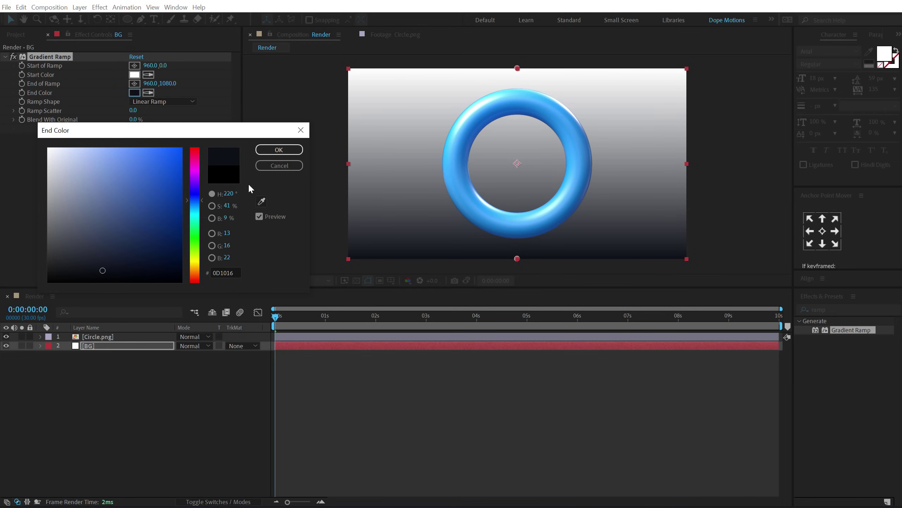
{"action": "left_click", "coordinate": [278, 149]}
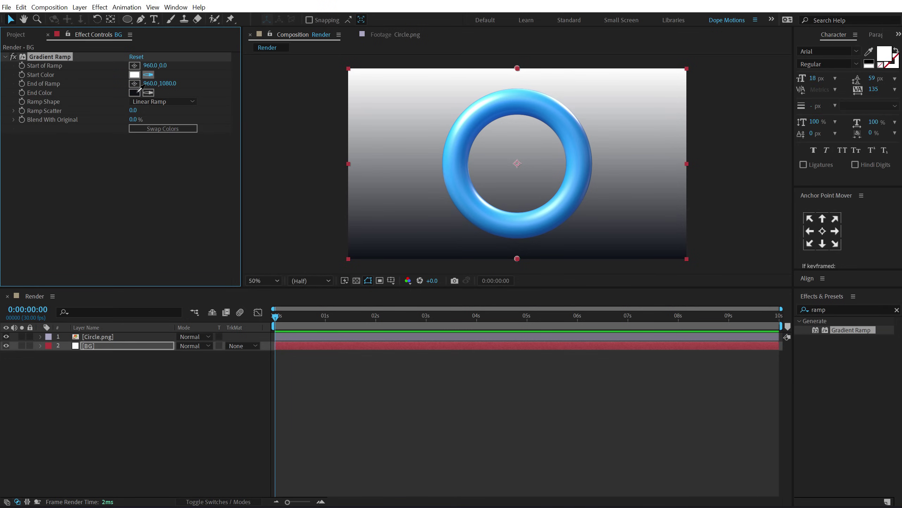
{"action": "left_click", "coordinate": [136, 74]}
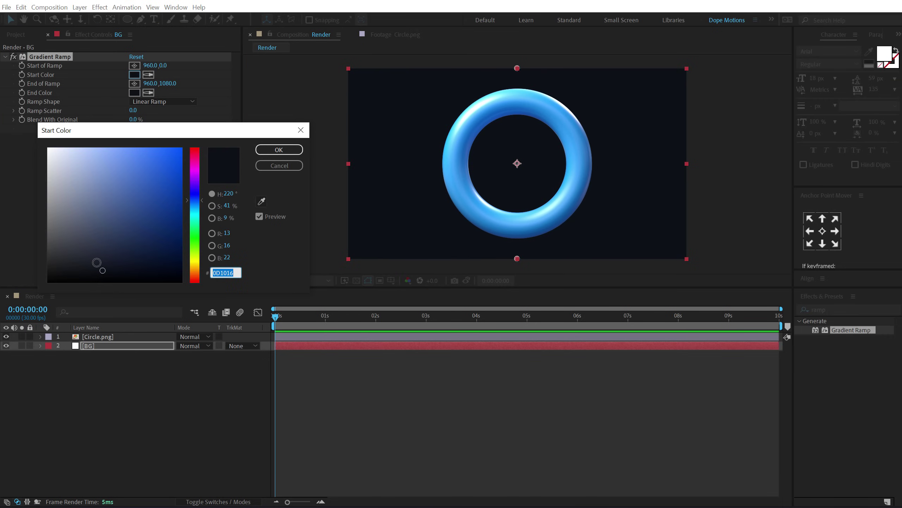
{"action": "left_click_drag", "start_coordinate": [97, 262], "coordinate": [86, 259]}
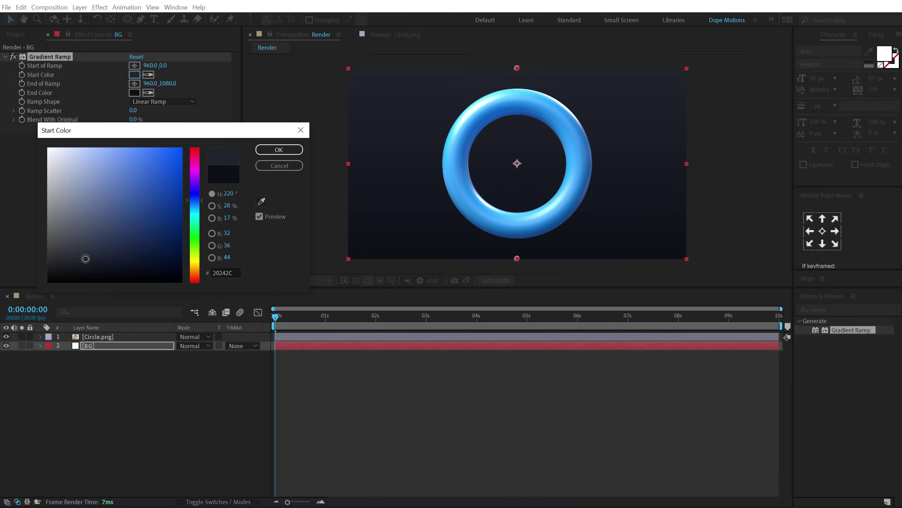
{"action": "left_click", "coordinate": [279, 150]}
{"action": "scroll", "coordinate": [405, 125], "scroll_direction": "up", "scroll_amount": 3}
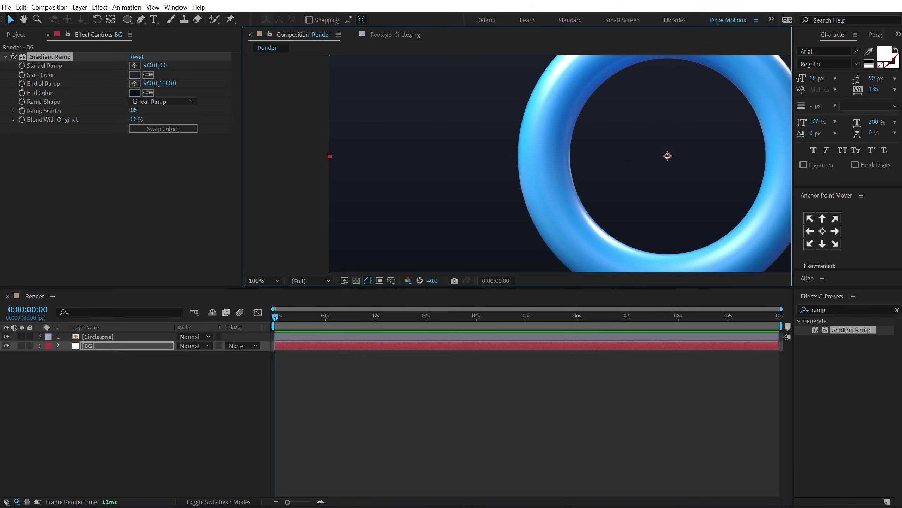
Step: Set the Gradient Ramp's Ramp Scatter to 100
{"action": "left_click", "coordinate": [132, 111]}
{"action": "type", "text": "100"}
{"action": "left_click", "coordinate": [128, 190]}
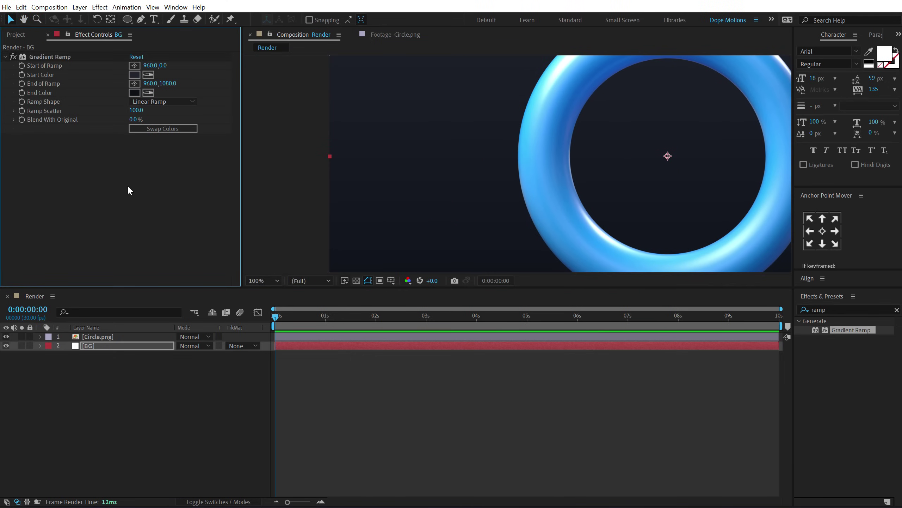
Step: Add Noise to BG at 1% amount with colour noise and clipping turned off
{"action": "left_click", "coordinate": [834, 310]}
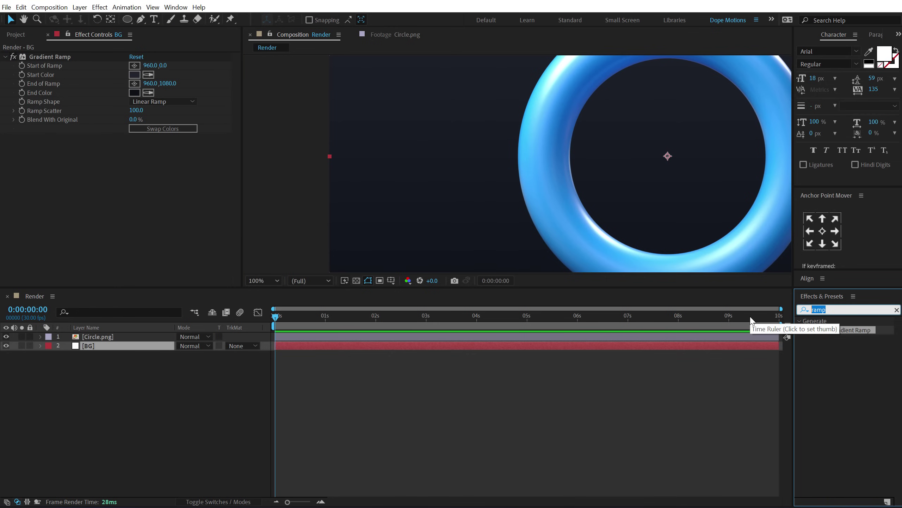
{"action": "type", "text": "noise"}
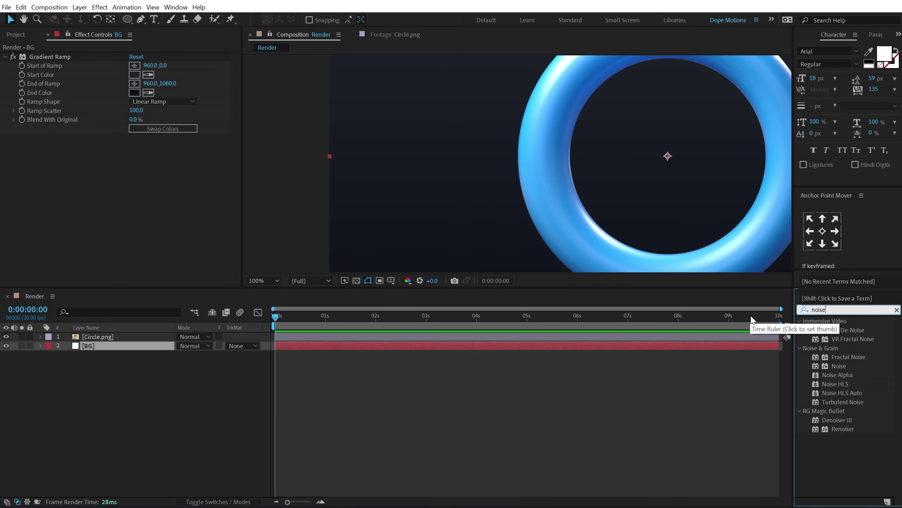
{"action": "double_click", "coordinate": [838, 365]}
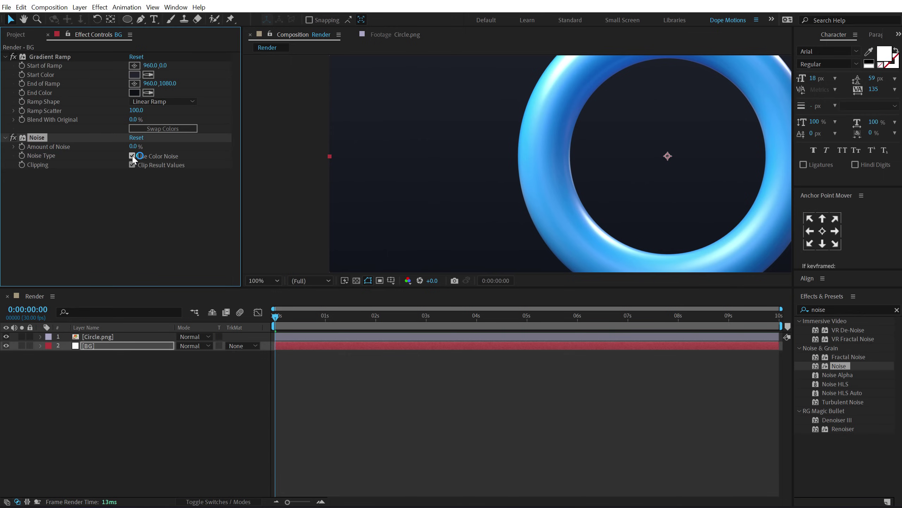
{"action": "left_click", "coordinate": [132, 156]}
{"action": "left_click", "coordinate": [132, 165]}
{"action": "left_click", "coordinate": [134, 146]}
{"action": "type", "text": "1"}
{"action": "left_click", "coordinate": [116, 195]}
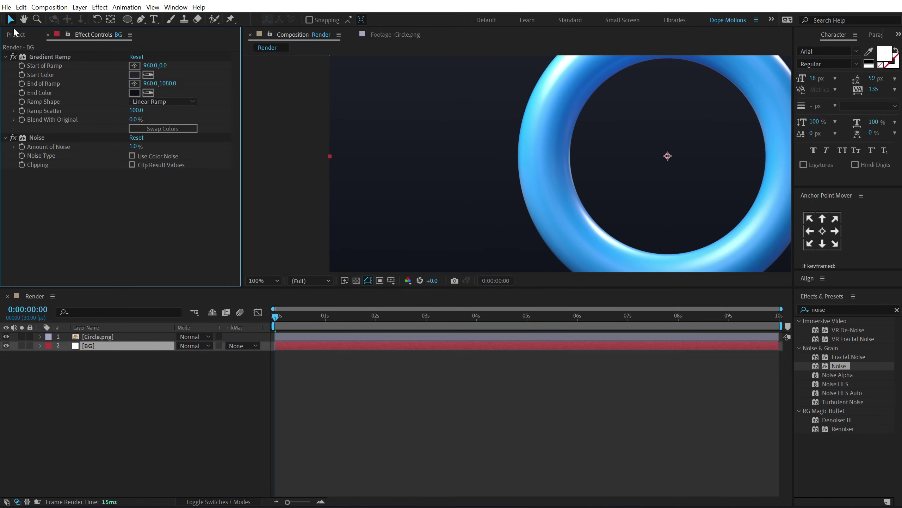
Step: Switch the project to 16 bpc and recentre the composition view
{"action": "left_click", "coordinate": [21, 34]}
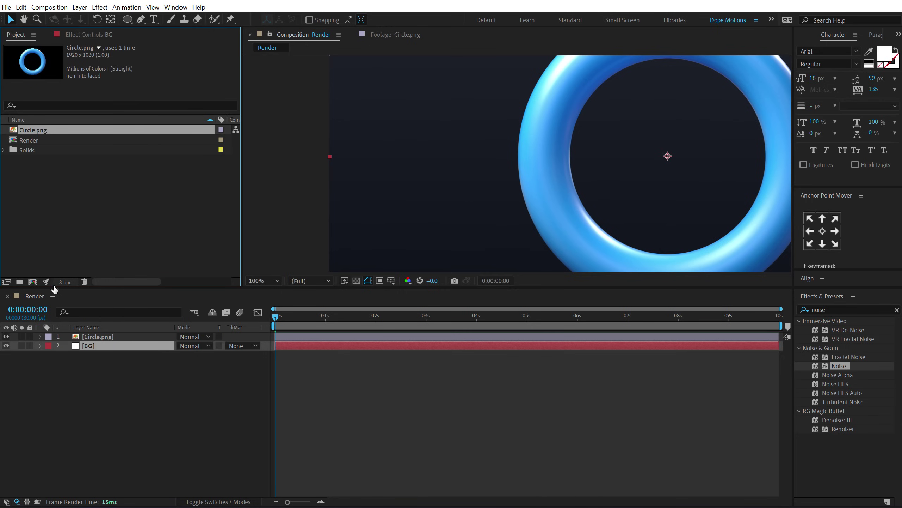
{"action": "left_click", "coordinate": [71, 286], "text": "alt"}
{"action": "left_click", "coordinate": [121, 236]}
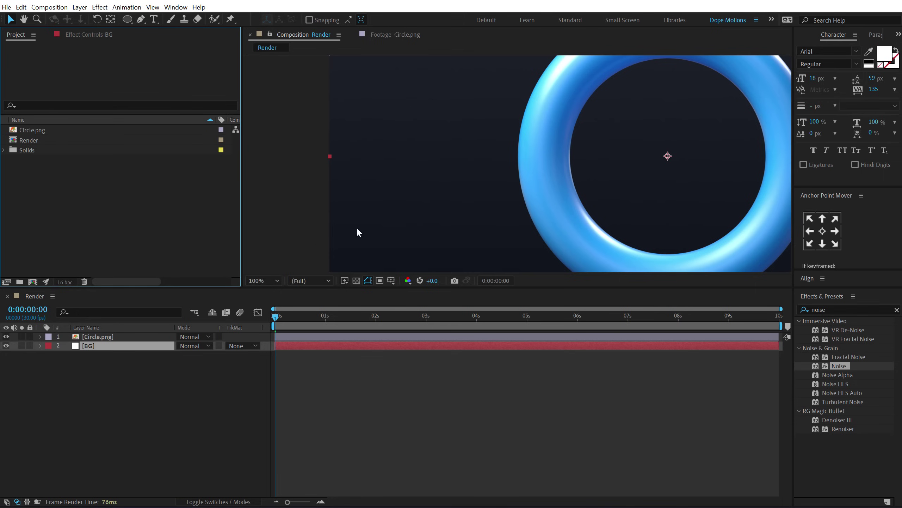
{"action": "key", "text": "comma"}
{"action": "key", "text": "comma"}
{"action": "key", "text": "h"}
{"action": "left_click_drag", "start_coordinate": [527, 173], "coordinate": [476, 179]}
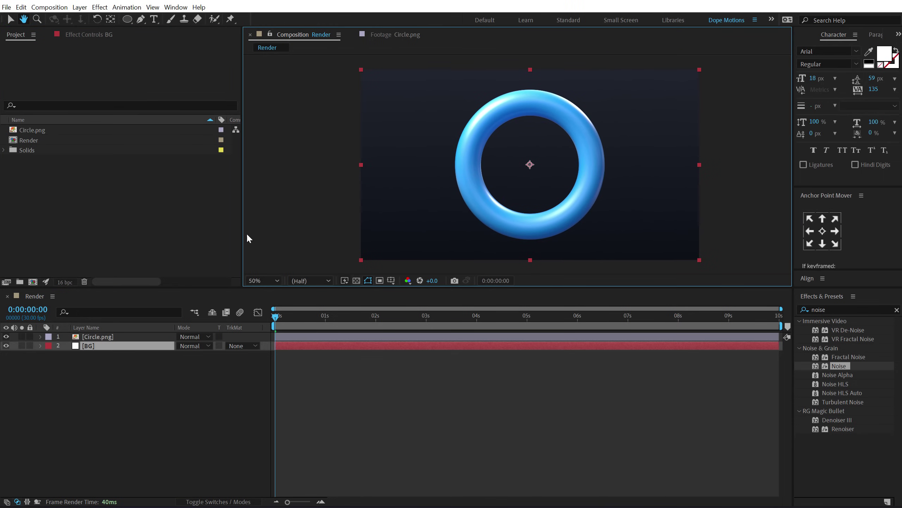
Step: Change BG's gradient end colour to 0C0F15 and its start colour to 1B2029
{"action": "key", "text": "v"}
{"action": "left_click", "coordinate": [86, 35]}
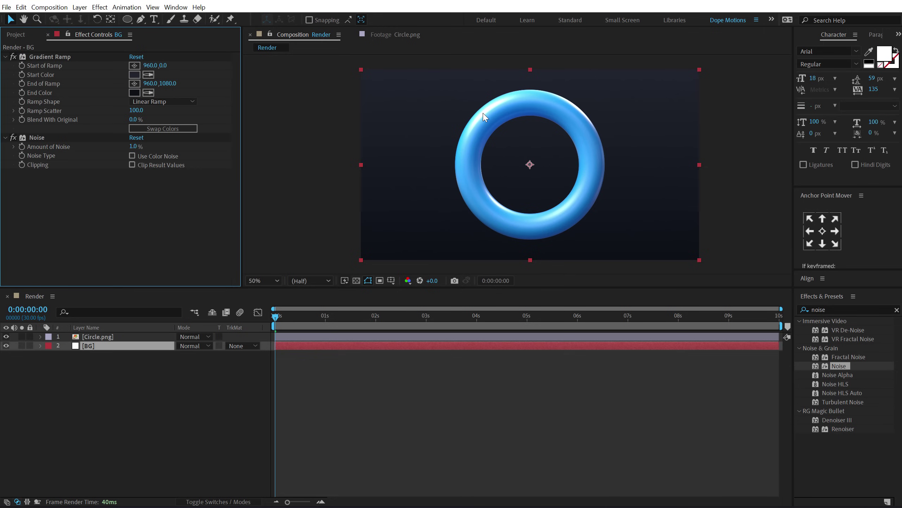
{"action": "left_click", "coordinate": [134, 92]}
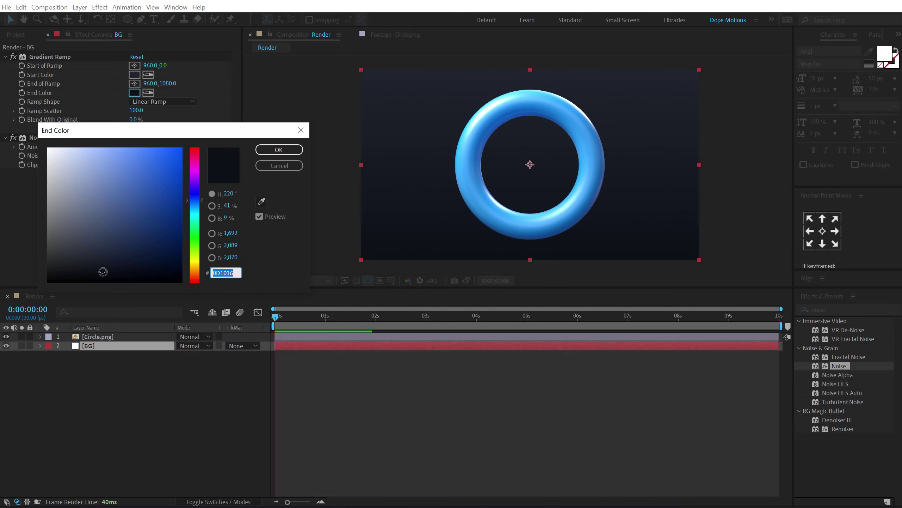
{"action": "left_click_drag", "start_coordinate": [103, 272], "coordinate": [106, 271]}
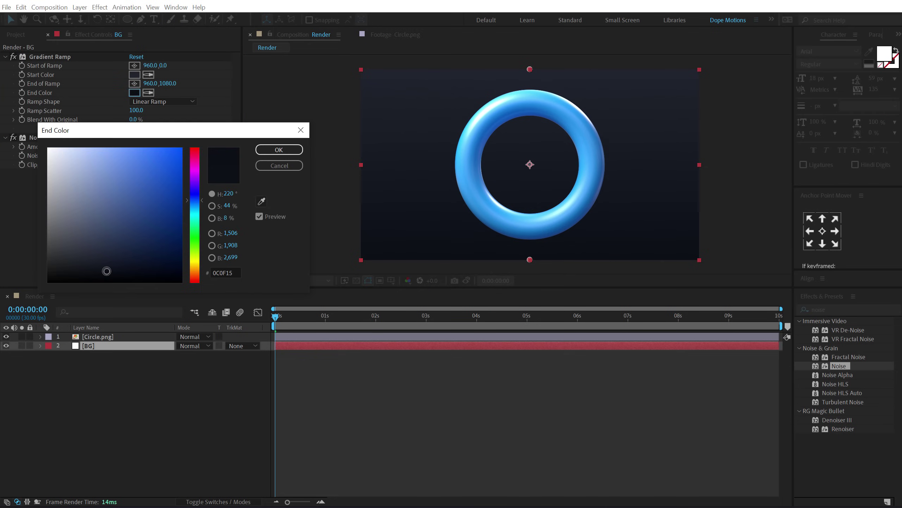
{"action": "left_click", "coordinate": [279, 150]}
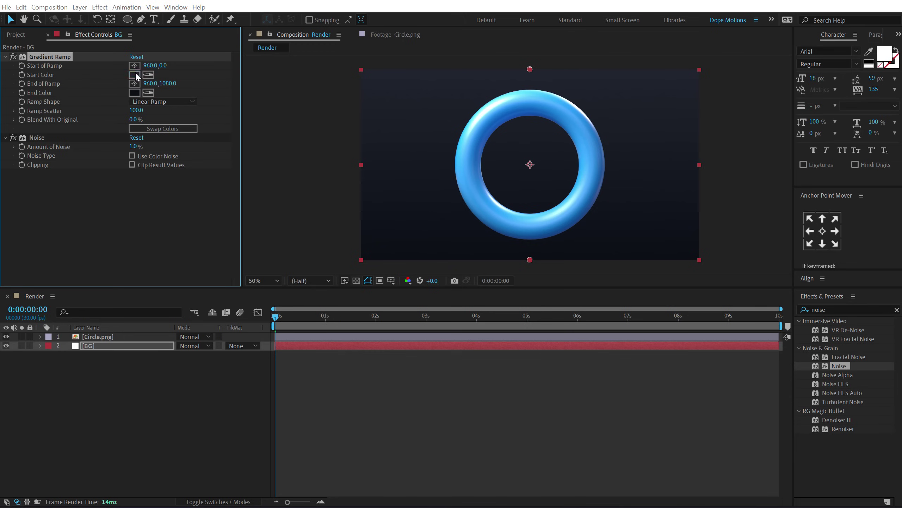
{"action": "left_click", "coordinate": [136, 75]}
{"action": "left_click_drag", "start_coordinate": [102, 255], "coordinate": [92, 260]}
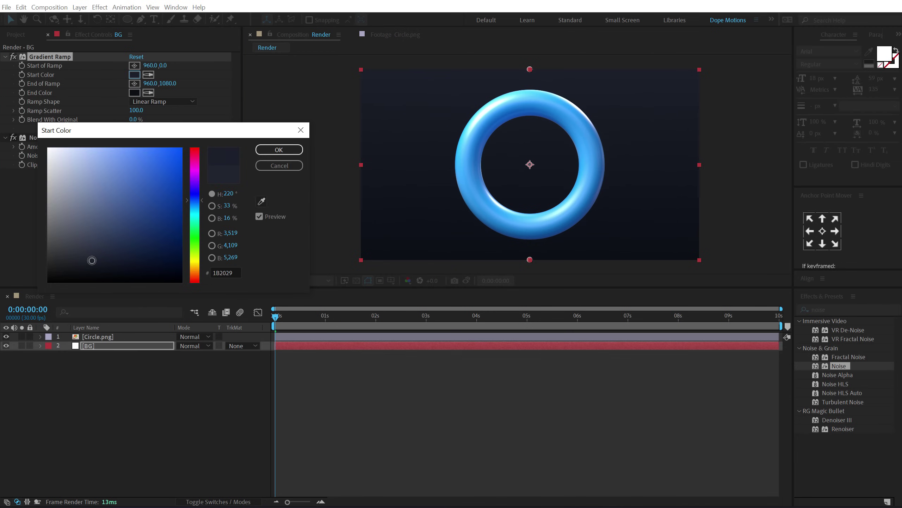
{"action": "left_click", "coordinate": [279, 149]}
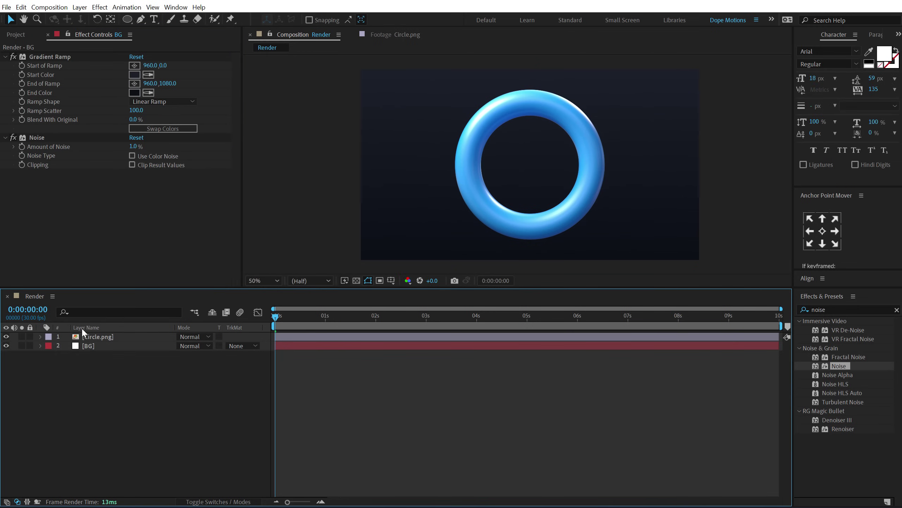
Step: Apply Tritone to Circle.png and set its midtones to grey
{"action": "left_click", "coordinate": [93, 337]}
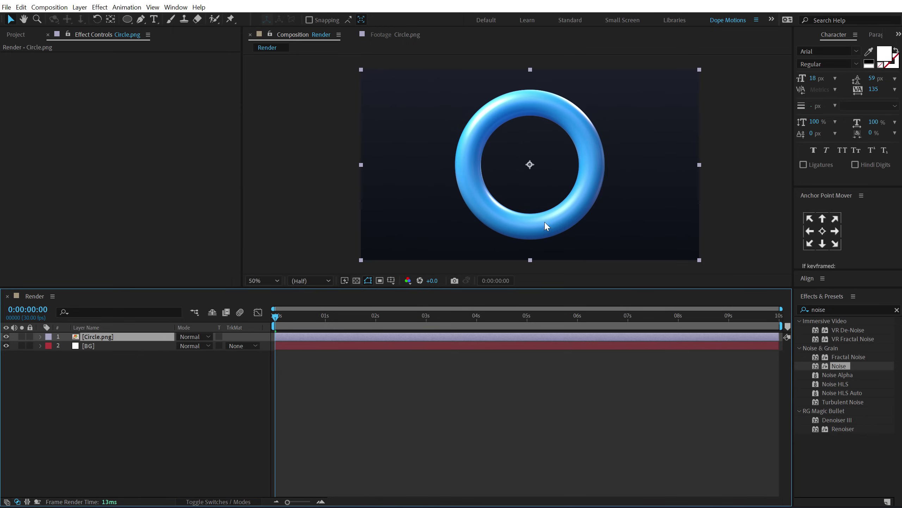
{"action": "left_click", "coordinate": [803, 310]}
{"action": "double_click", "coordinate": [804, 310]}
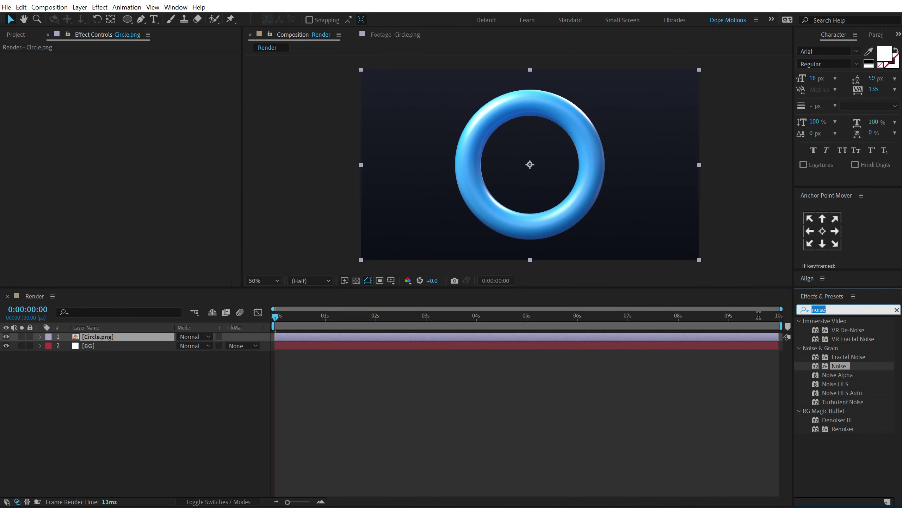
{"action": "type", "text": "trit"}
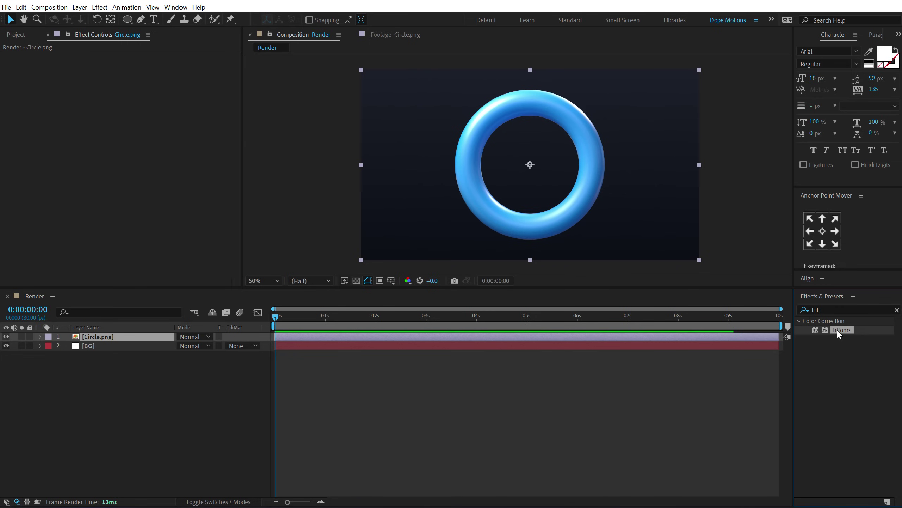
{"action": "left_click_drag", "start_coordinate": [837, 329], "coordinate": [234, 121]}
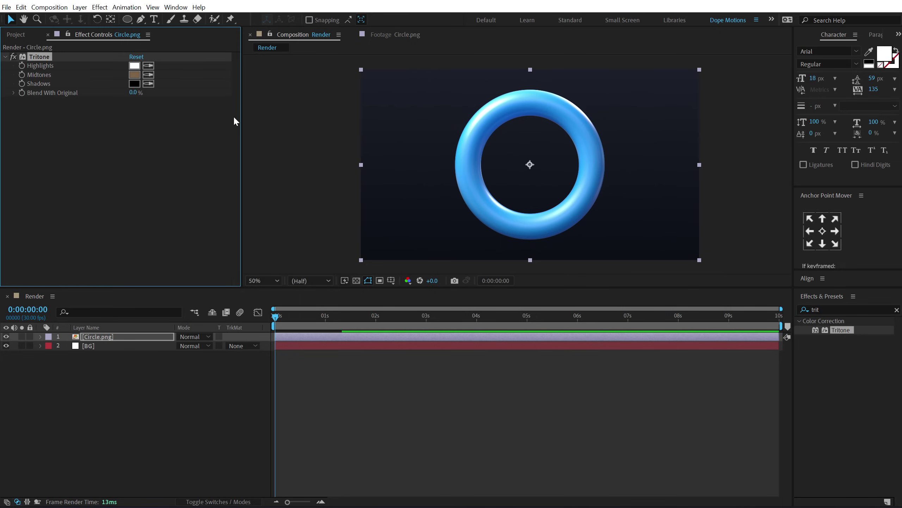
{"action": "left_click", "coordinate": [134, 75]}
{"action": "mouse_move", "coordinate": [89, 217]}
{"action": "left_mouse_down"}
{"action": "mouse_move", "coordinate": [22, 216]}
{"action": "mouse_move", "coordinate": [22, 255]}
{"action": "mouse_move", "coordinate": [22, 237]}
{"action": "left_mouse_up"}
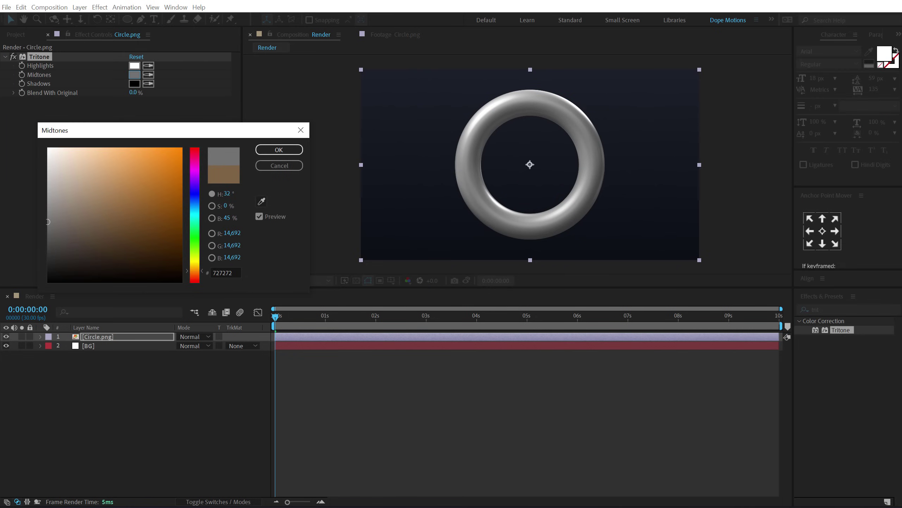
{"action": "left_click", "coordinate": [279, 149]}
Step: Set the ring layer's opacity to 25% and brighten its grey midtones slightly
{"action": "left_click_drag", "start_coordinate": [86, 338], "coordinate": [93, 334]}
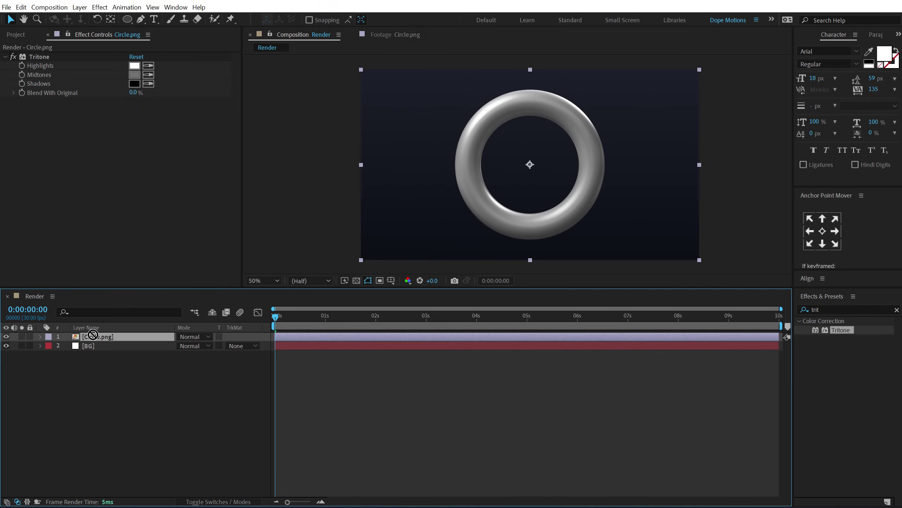
{"action": "key", "text": "t"}
{"action": "left_click", "coordinate": [181, 346]}
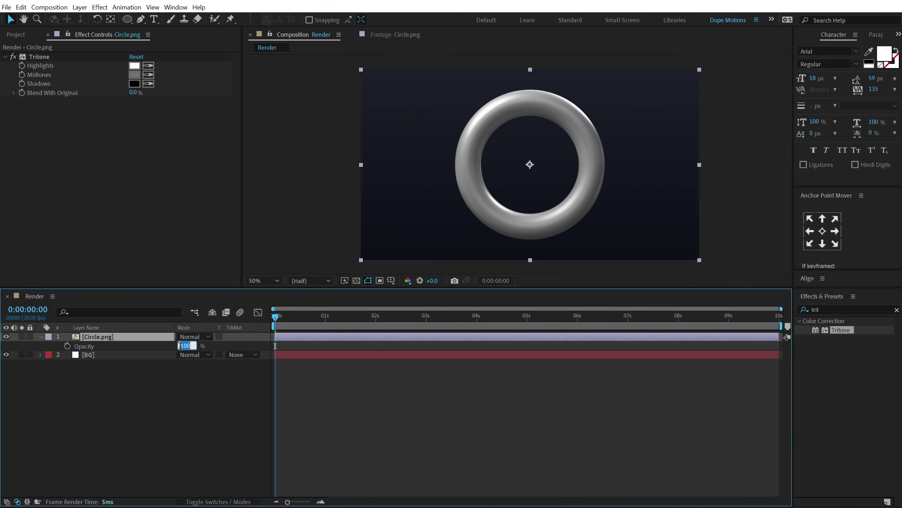
{"action": "type", "text": "25"}
{"action": "key", "text": "Return"}
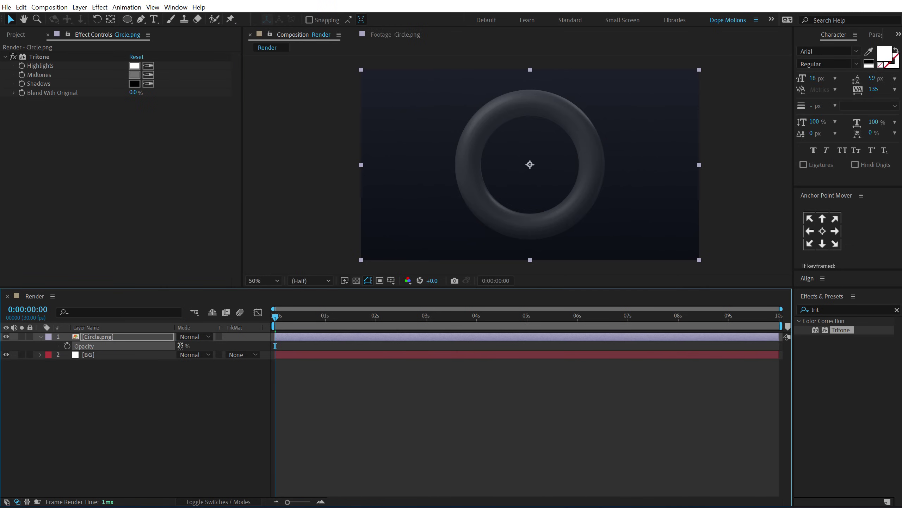
{"action": "left_click", "coordinate": [135, 75]}
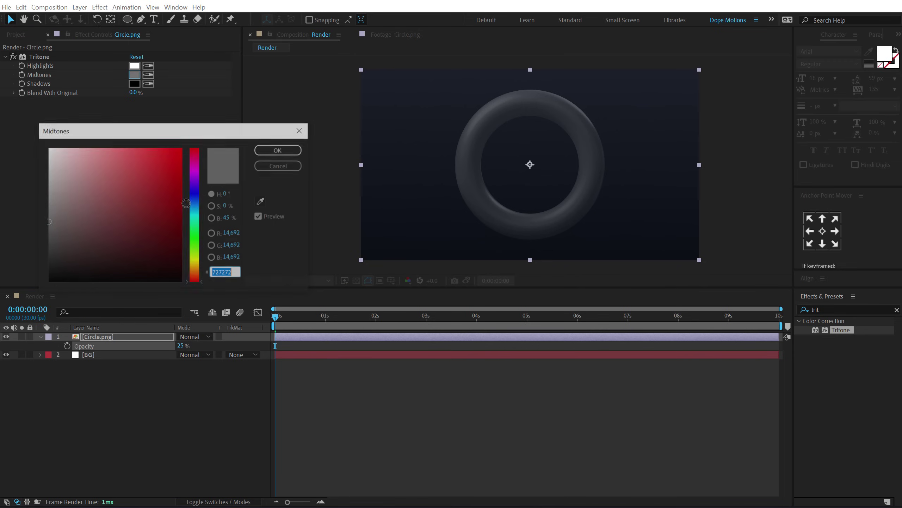
{"action": "left_click_drag", "start_coordinate": [57, 219], "coordinate": [30, 218]}
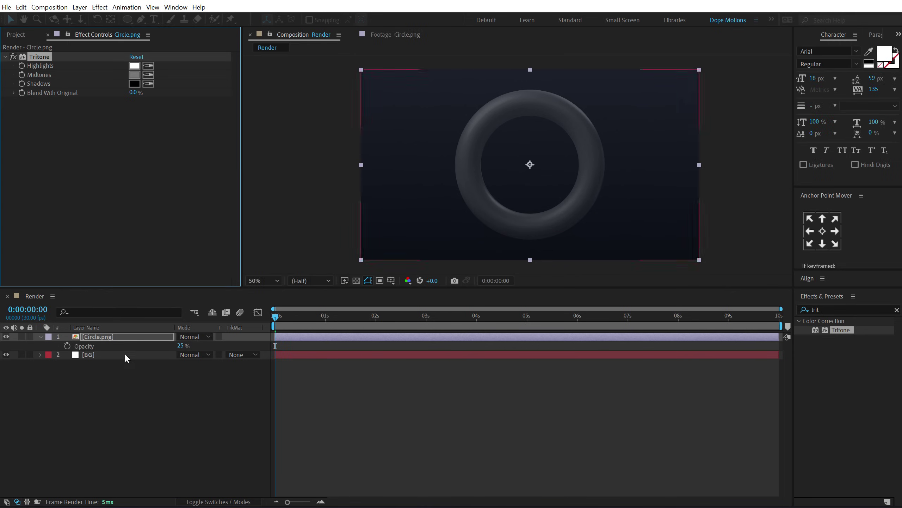
Step: Duplicate the grey Circle.png layer and raise the top copy's opacity to 100%
{"action": "left_click", "coordinate": [113, 337]}
{"action": "key", "text": "ctrl+d"}
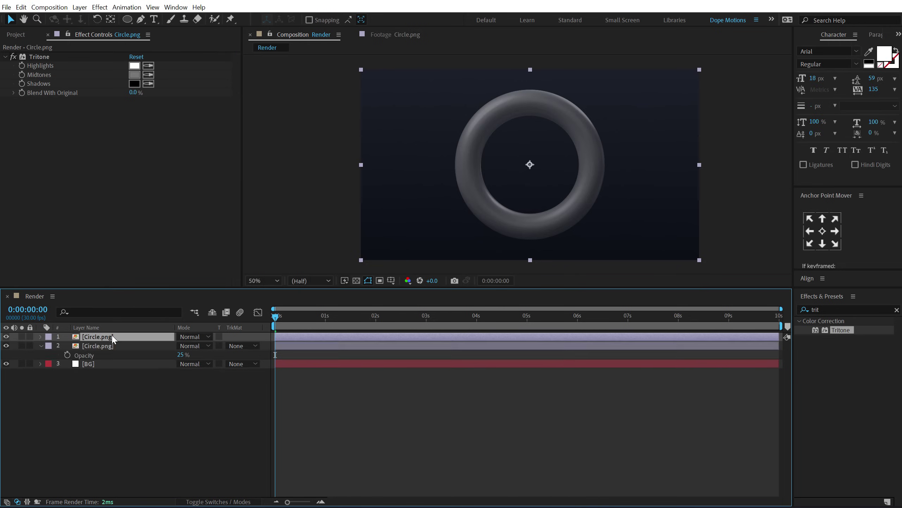
{"action": "key", "text": "t"}
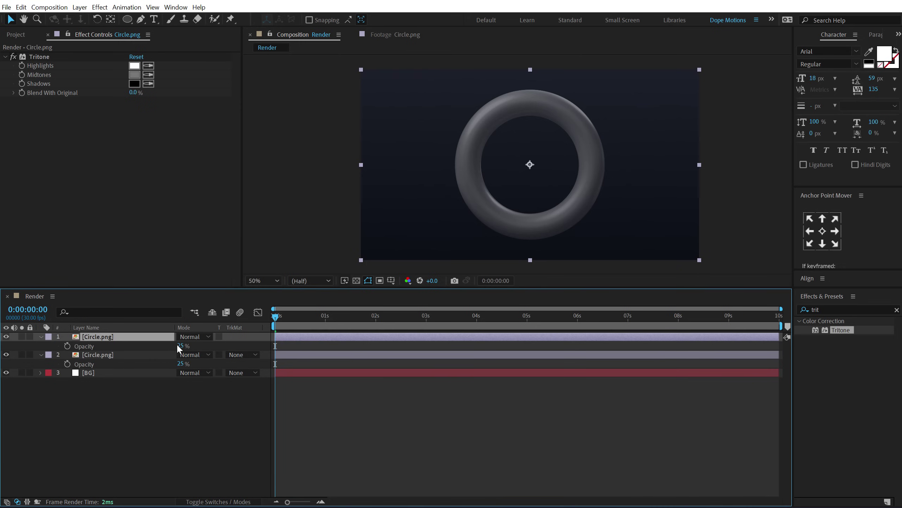
{"action": "left_click_drag", "start_coordinate": [182, 345], "coordinate": [180, 132]}
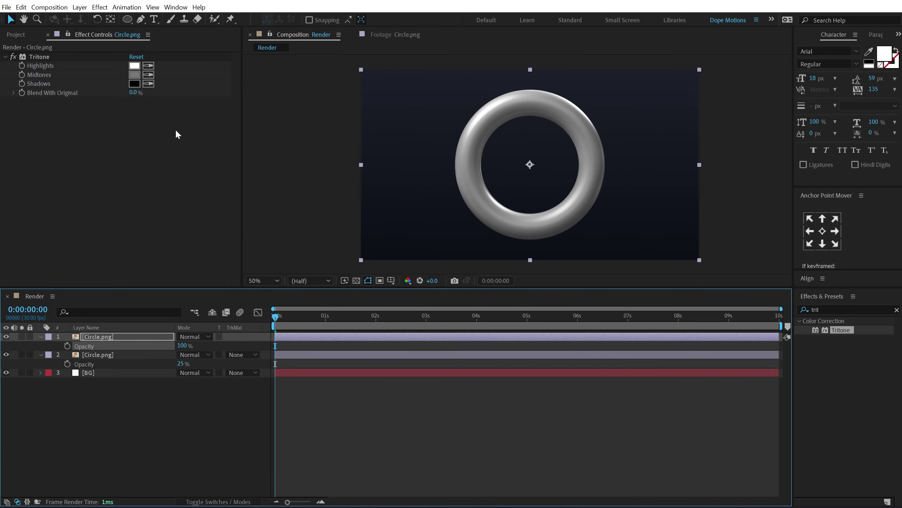
Step: Set the top ring's Tritone midtones to bright blue 006AFF
{"action": "left_click", "coordinate": [136, 74]}
{"action": "left_click_drag", "start_coordinate": [196, 197], "coordinate": [199, 203]}
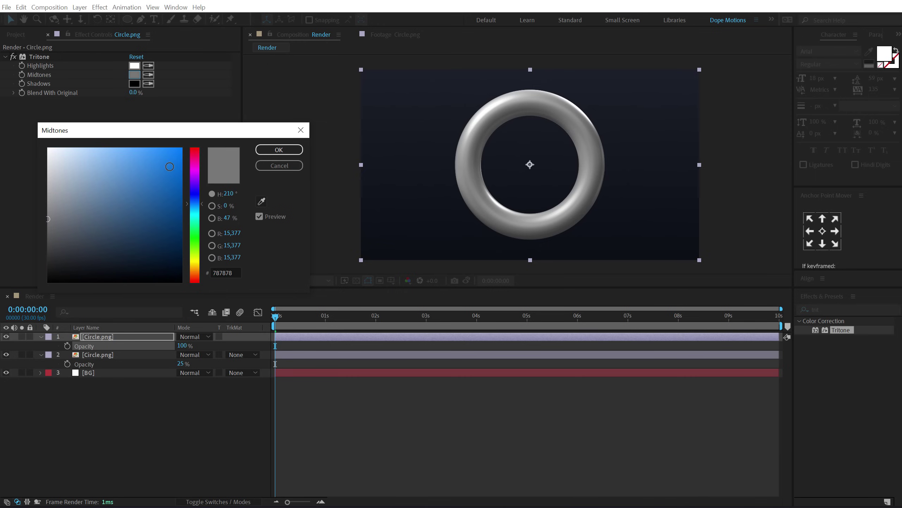
{"action": "left_click_drag", "start_coordinate": [170, 166], "coordinate": [213, 120]}
{"action": "left_click_drag", "start_coordinate": [195, 206], "coordinate": [195, 206]}
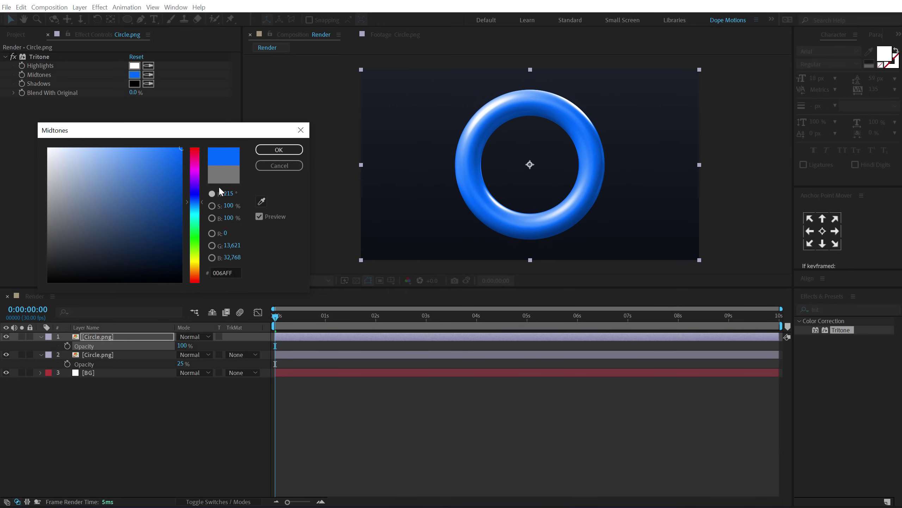
{"action": "left_click", "coordinate": [278, 150]}
Step: Tint the Tritone highlights pale blue (C0D8FF) and deselect all layers
{"action": "left_click", "coordinate": [136, 67]}
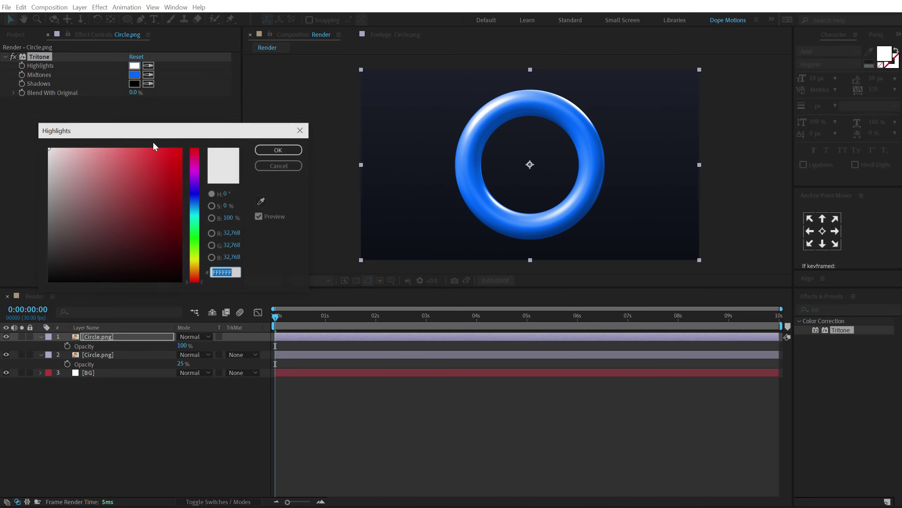
{"action": "left_click", "coordinate": [198, 202]}
{"action": "left_click_drag", "start_coordinate": [58, 153], "coordinate": [79, 144]}
{"action": "left_click", "coordinate": [279, 150]}
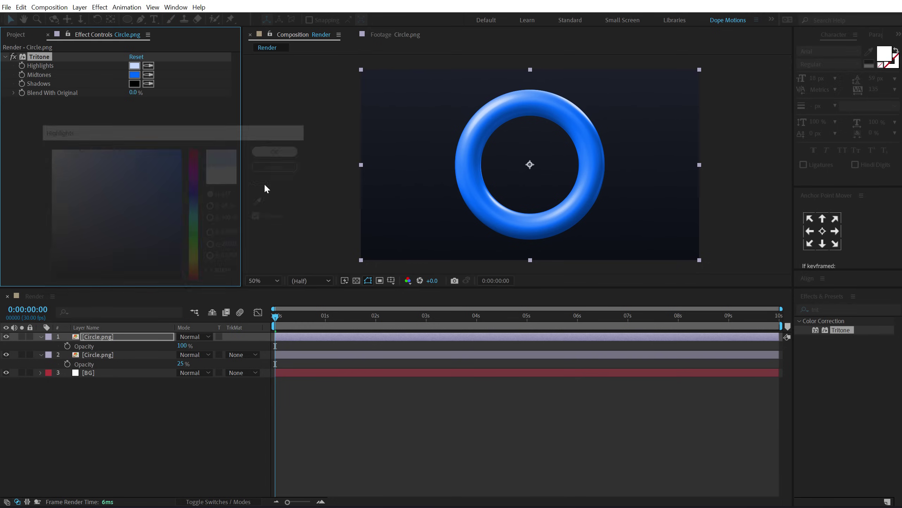
{"action": "left_click", "coordinate": [184, 409]}
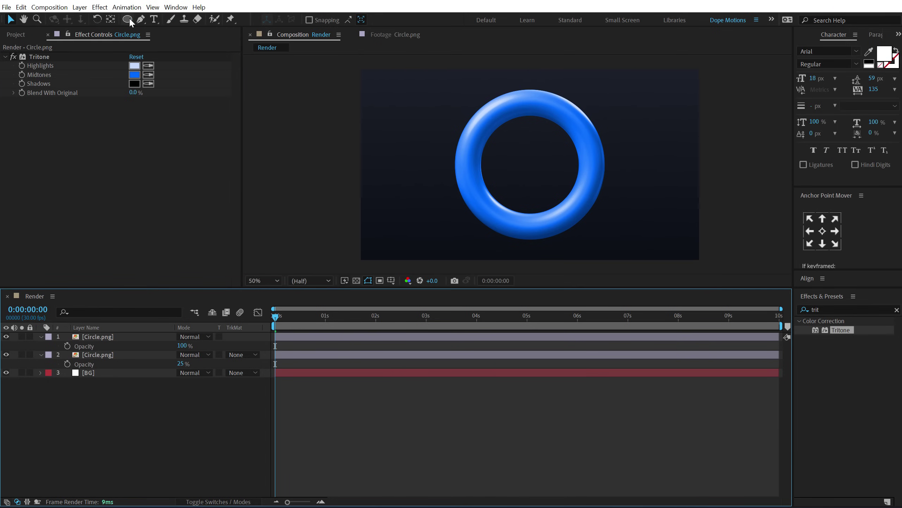
Step: Set the Ellipse tool to no fill with a 148 px stroke
{"action": "left_click_drag", "start_coordinate": [129, 17], "coordinate": [164, 43]}
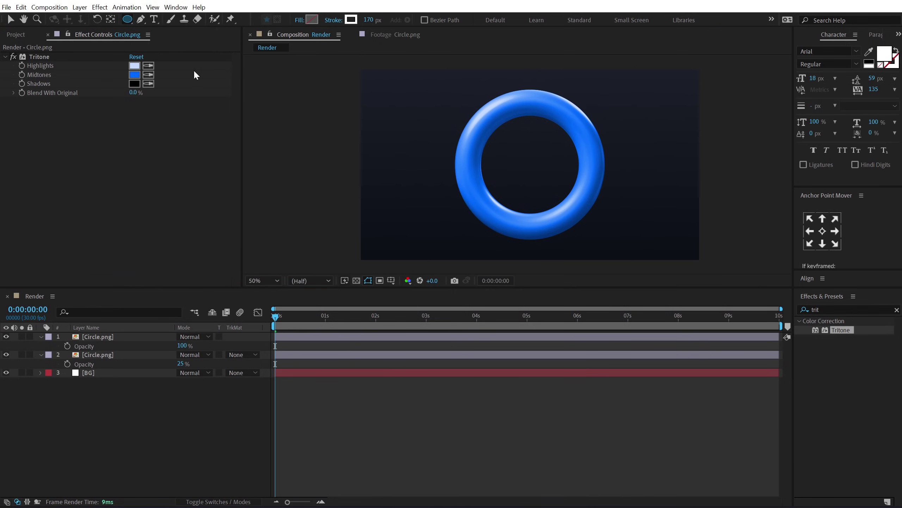
{"action": "left_click", "coordinate": [300, 20]}
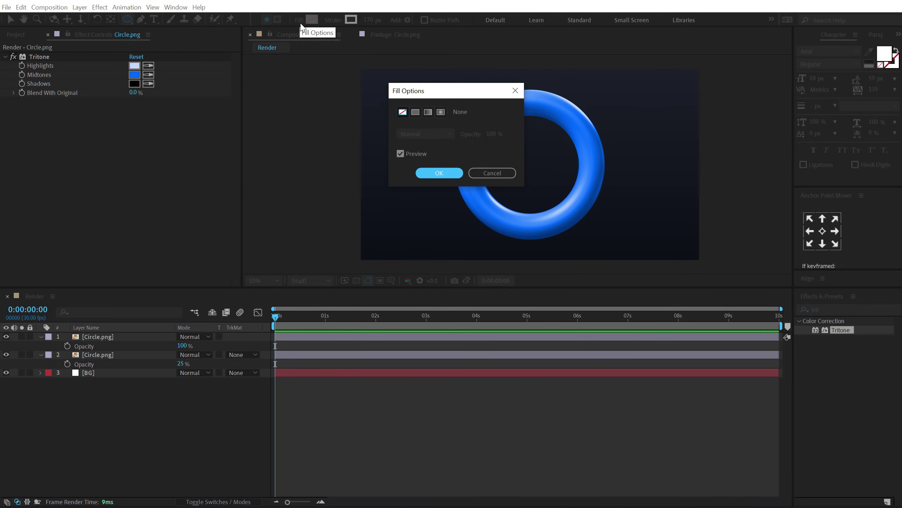
{"action": "left_click", "coordinate": [439, 172]}
{"action": "mouse_move", "coordinate": [369, 19]}
{"action": "left_mouse_down"}
{"action": "mouse_move", "coordinate": [357, 25]}
{"action": "mouse_move", "coordinate": [409, 30]}
{"action": "mouse_move", "coordinate": [368, 30]}
{"action": "left_mouse_up"}
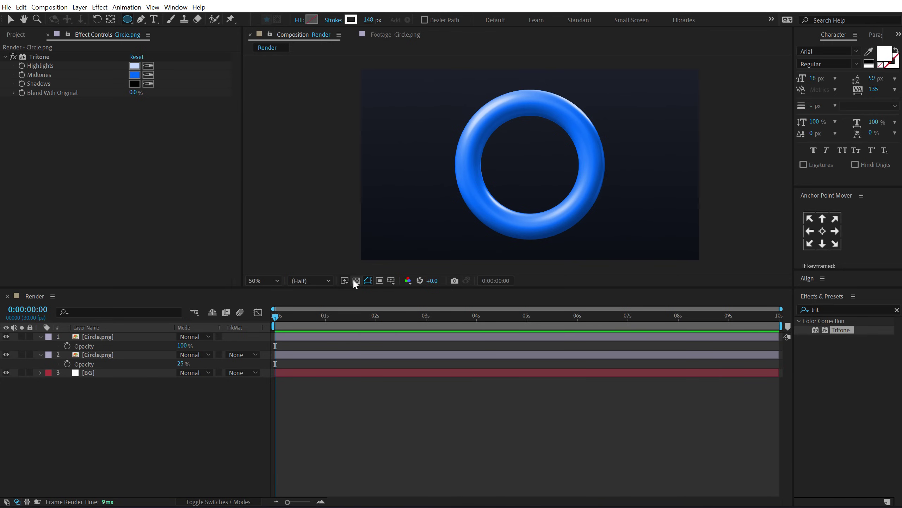
Step: Show title/action safe guides and draw a circle outline from the composition centre
{"action": "left_click", "coordinate": [391, 280]}
{"action": "left_click", "coordinate": [419, 293]}
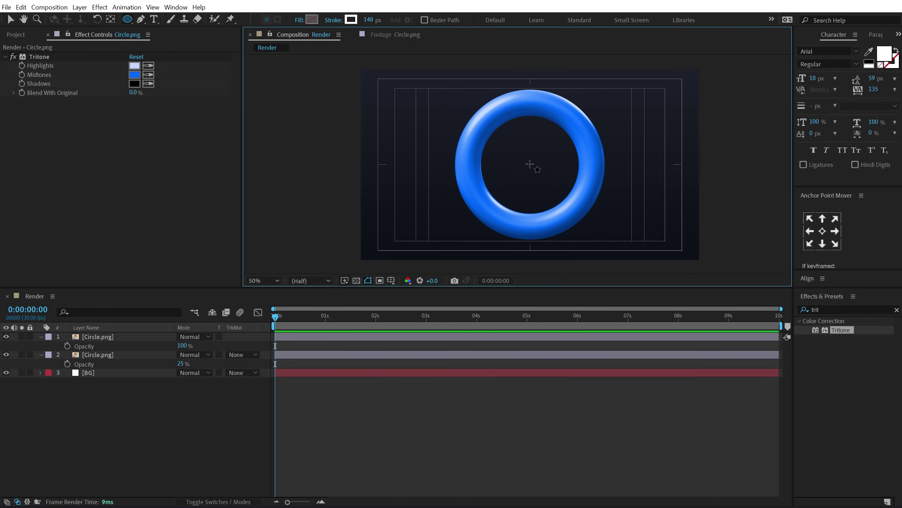
{"action": "left_click_drag", "start_coordinate": [530, 164], "coordinate": [592, 215]}
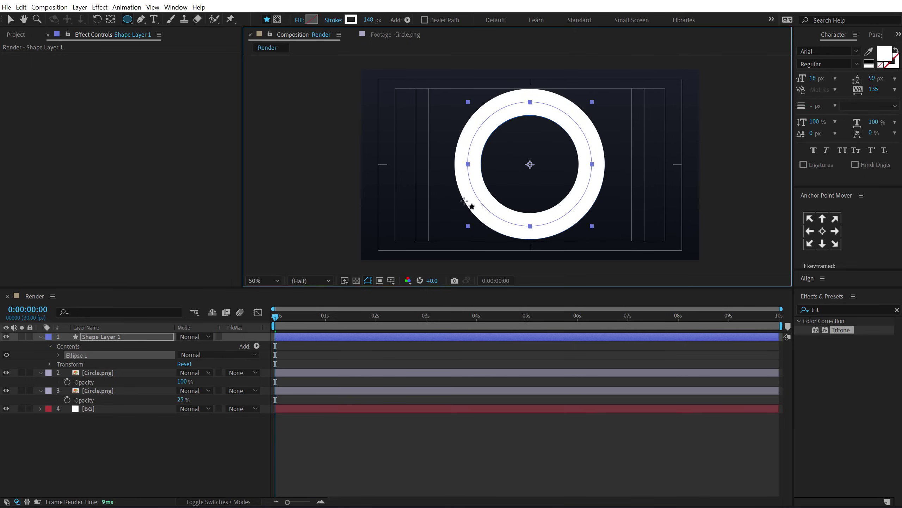
Step: Centre the new shape layer vertically using the Align panel
{"action": "left_click", "coordinate": [10, 19]}
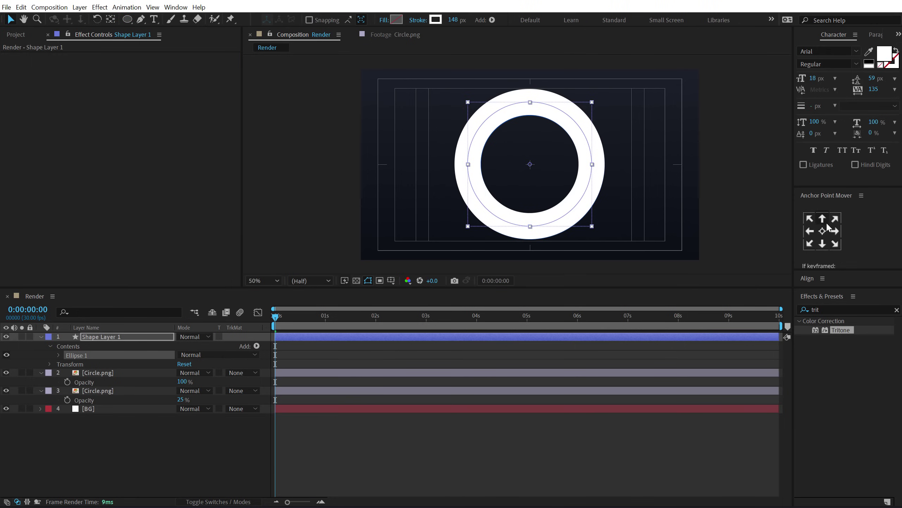
{"action": "left_click", "coordinate": [824, 245]}
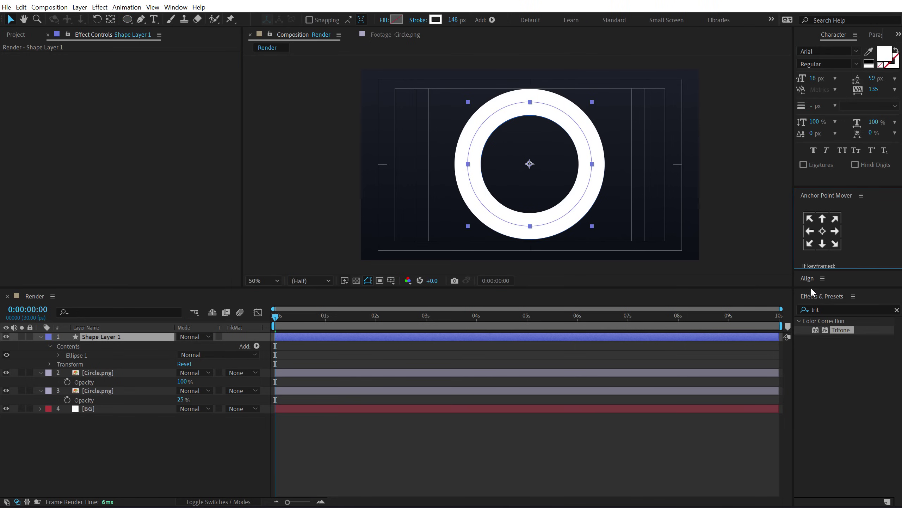
{"action": "left_click_drag", "start_coordinate": [811, 287], "coordinate": [887, 315]}
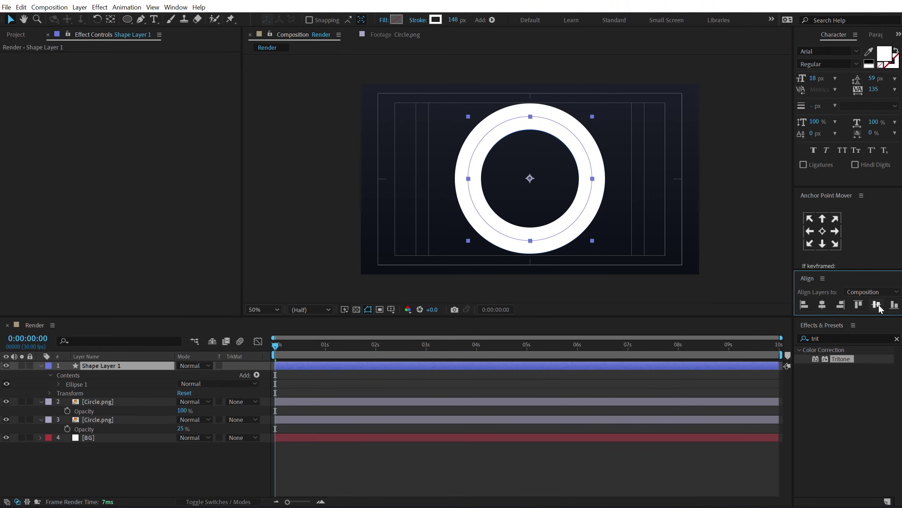
{"action": "left_click", "coordinate": [878, 306]}
{"action": "left_click", "coordinate": [176, 7]}
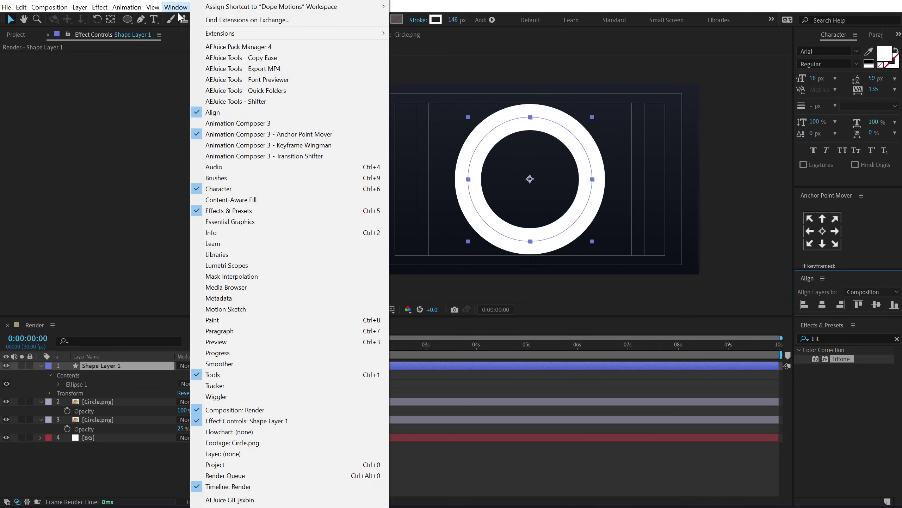
{"action": "left_click", "coordinate": [151, 447]}
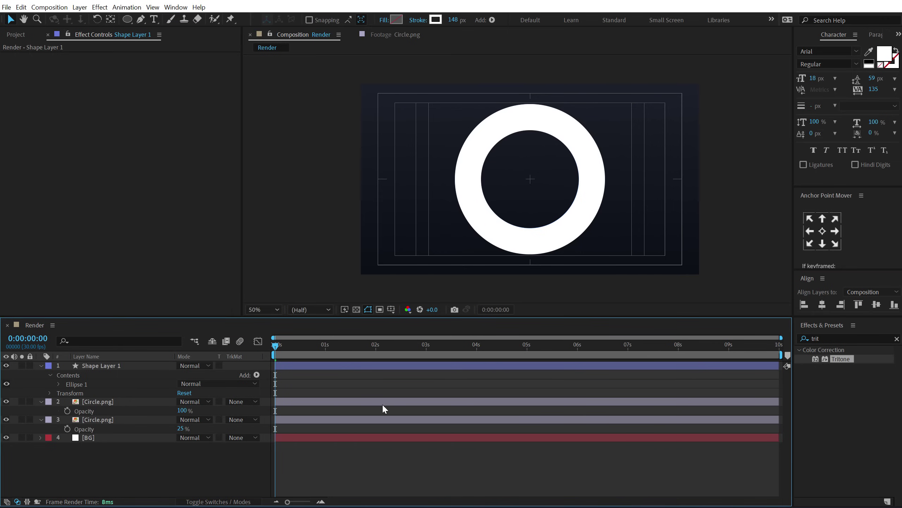
Step: Rename Shape Layer 1 to 'Mask'
{"action": "left_click", "coordinate": [105, 366]}
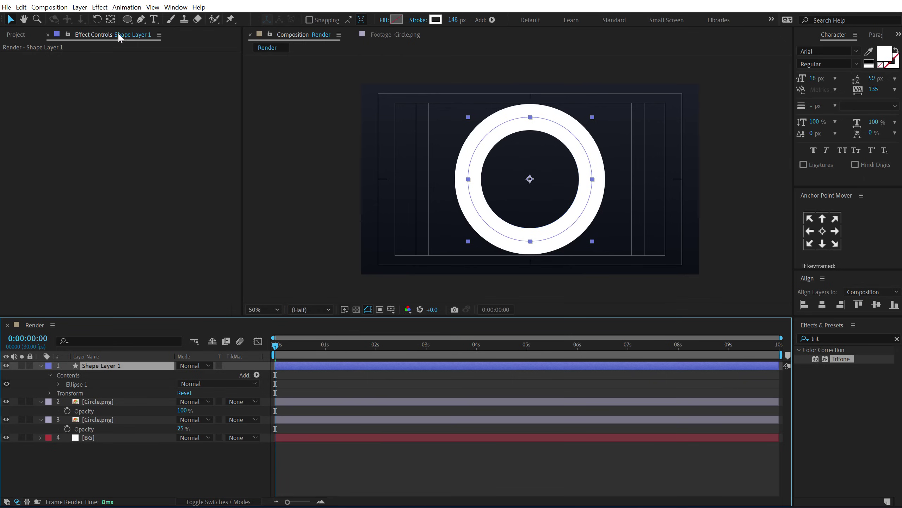
{"action": "left_click", "coordinate": [111, 19]}
{"action": "left_click", "coordinate": [11, 19]}
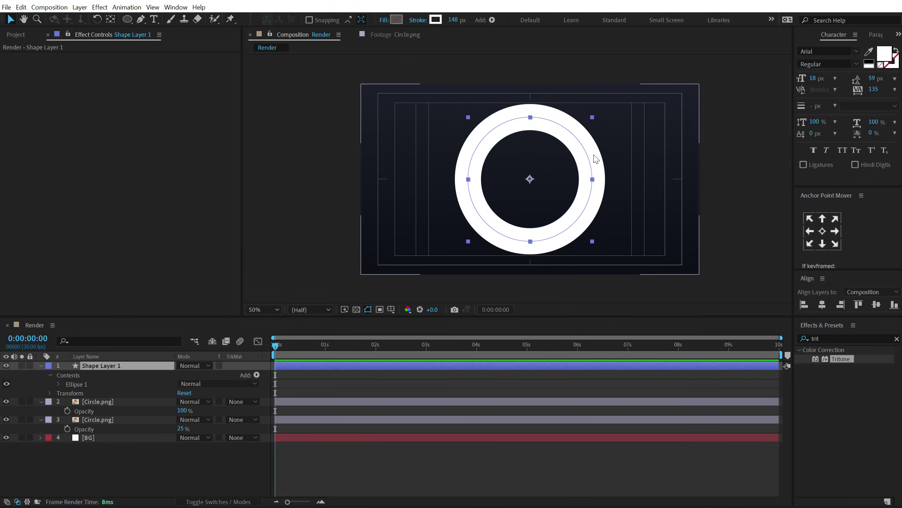
{"action": "left_click", "coordinate": [113, 366]}
{"action": "key", "text": "Return"}
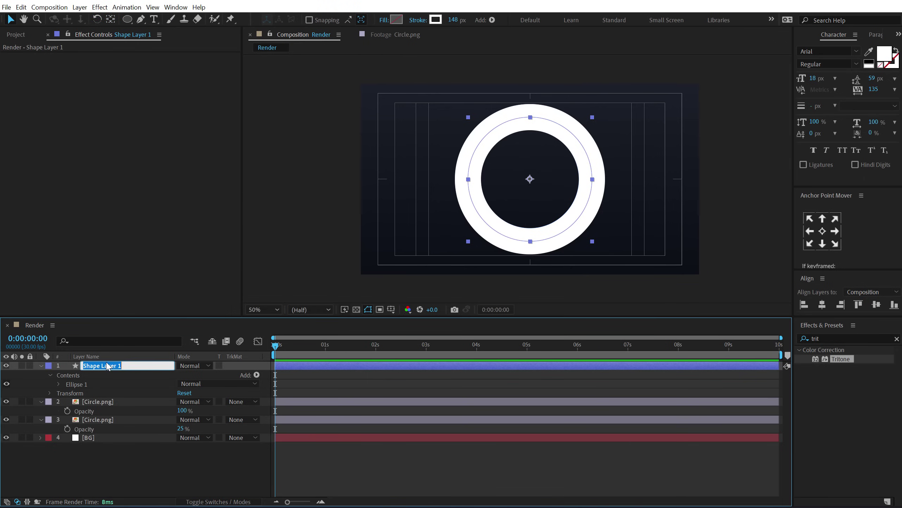
{"action": "type", "text": "Mask"}
{"action": "key", "text": "Return"}
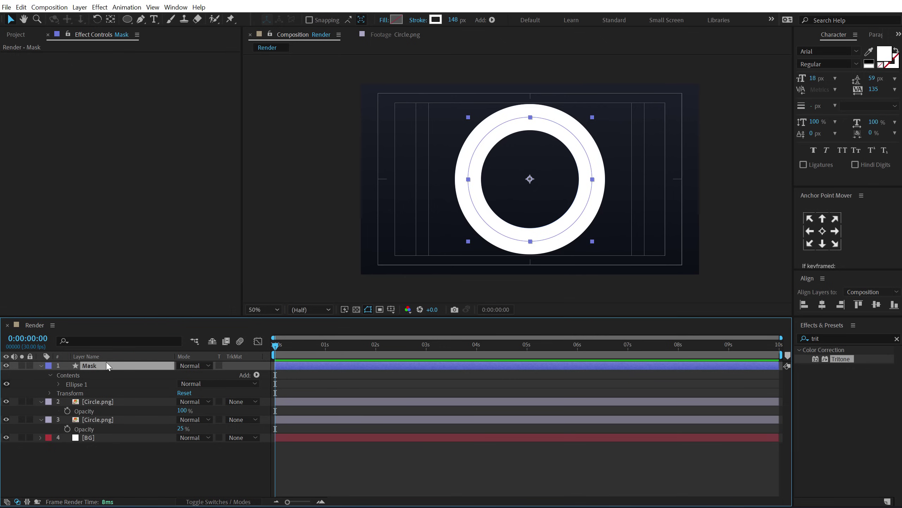
Step: Set the upper Circle.png layer's track matte to Alpha Matte "Mask" to reveal the blue torus
{"action": "left_click", "coordinate": [99, 401]}
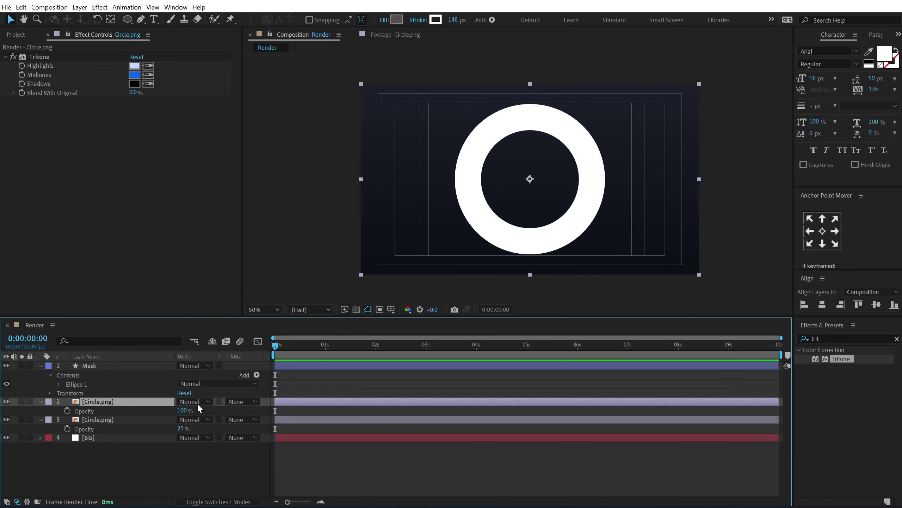
{"action": "left_click", "coordinate": [254, 402]}
{"action": "left_click", "coordinate": [254, 426]}
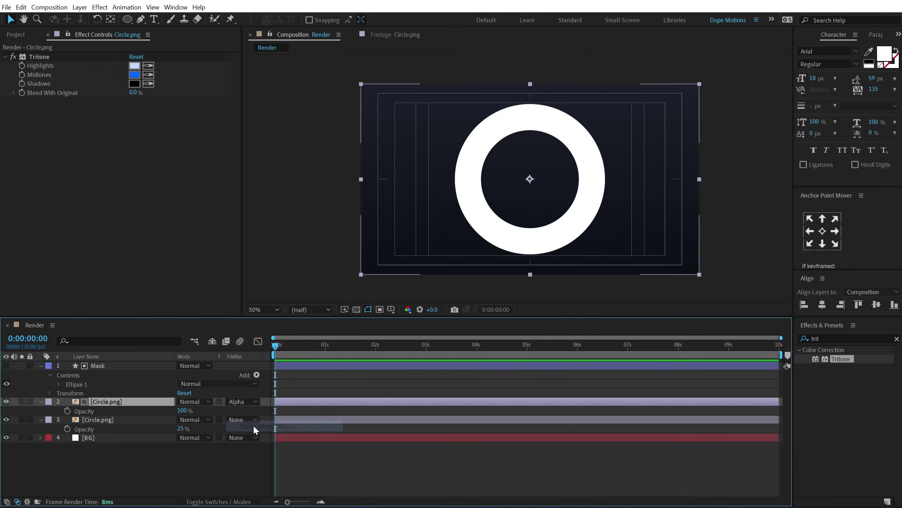
{"action": "left_click", "coordinate": [184, 464]}
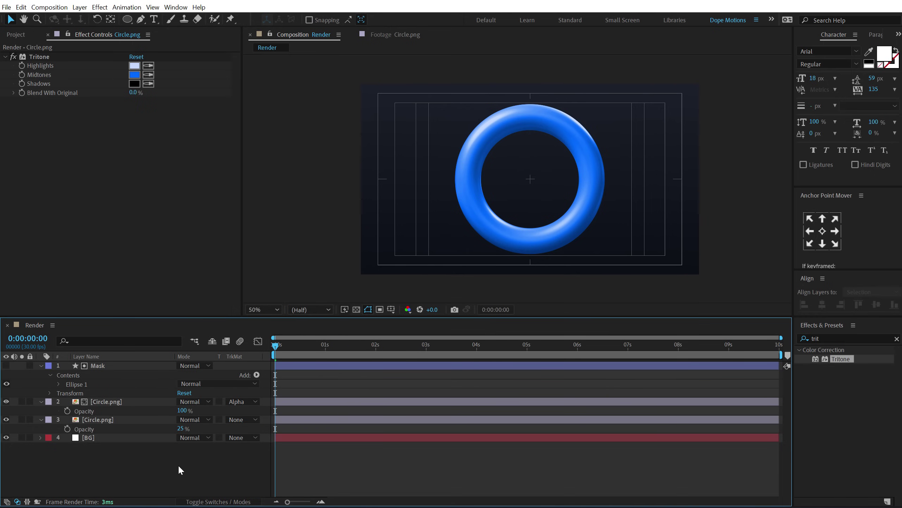
{"action": "left_click", "coordinate": [59, 382]}
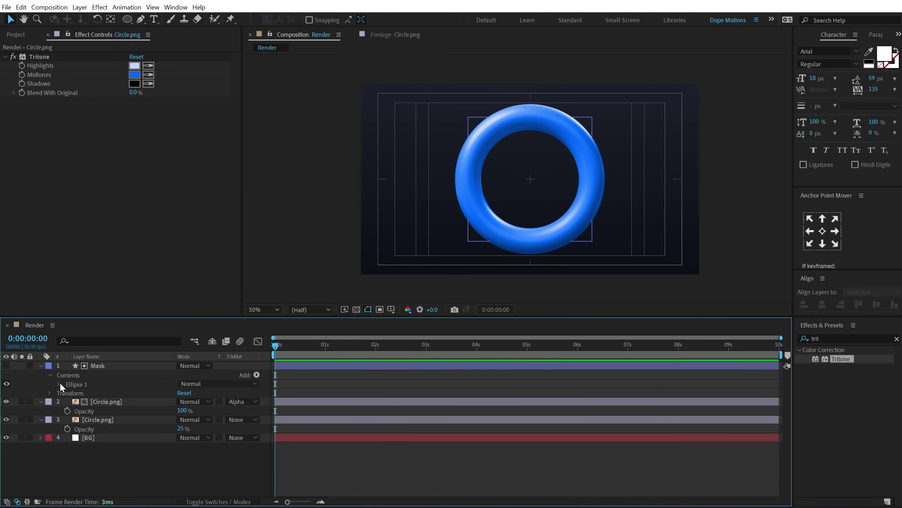
Step: Add Trim Paths to the Mask layer with End set to 70%
{"action": "left_click", "coordinate": [124, 367]}
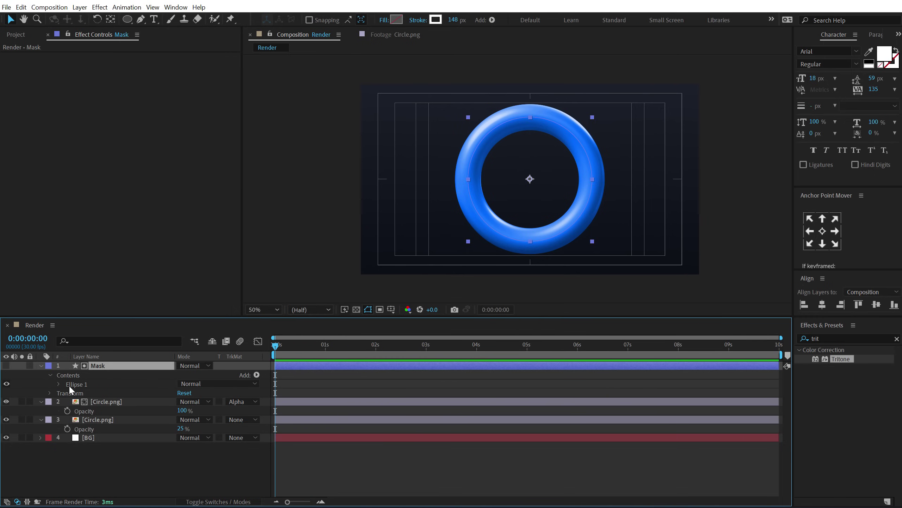
{"action": "left_click", "coordinate": [255, 375]}
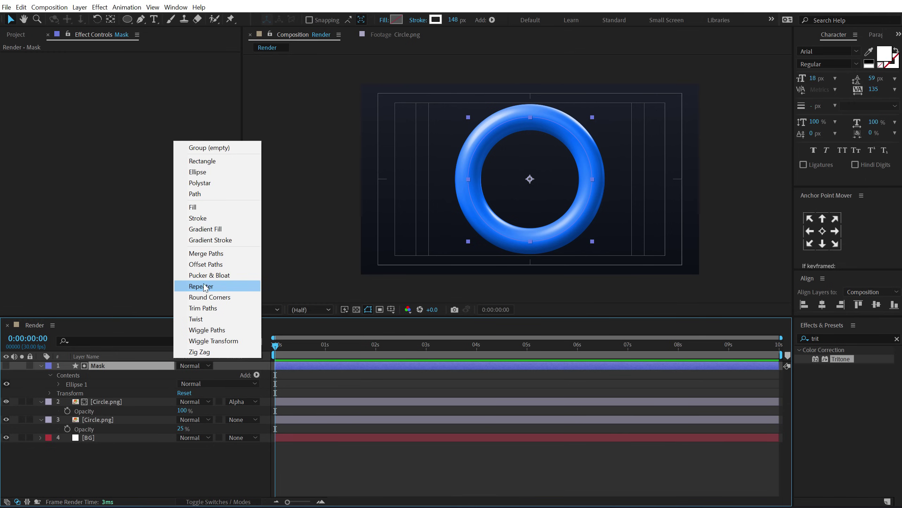
{"action": "left_click", "coordinate": [204, 308]}
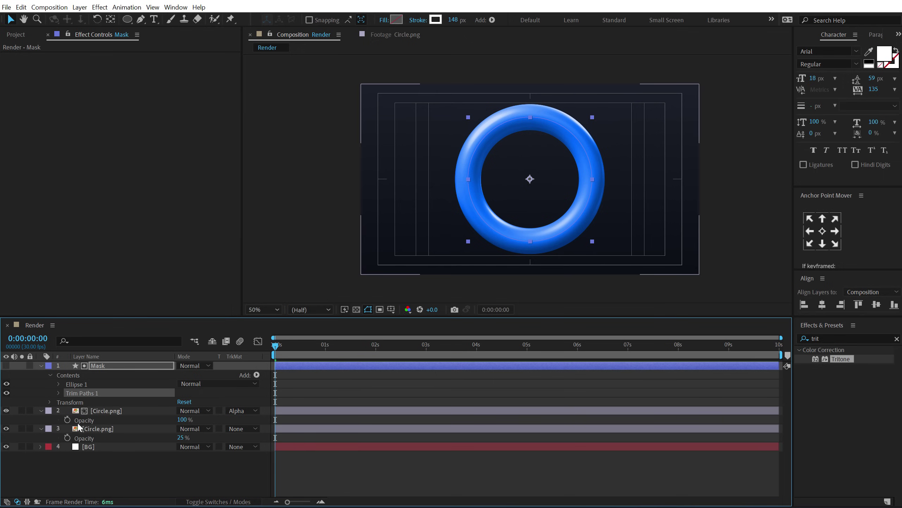
{"action": "left_click", "coordinate": [58, 392]}
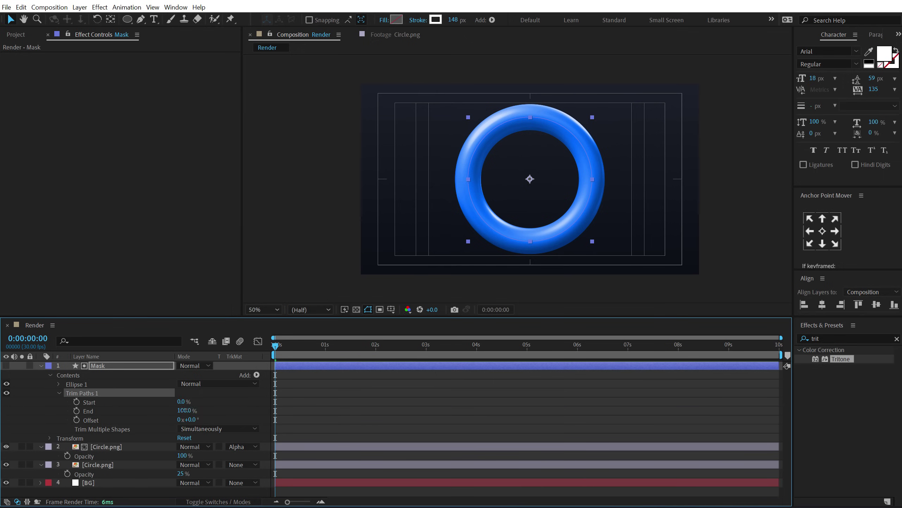
{"action": "mouse_move", "coordinate": [184, 410]}
{"action": "left_mouse_down"}
{"action": "mouse_move", "coordinate": [162, 412]}
{"action": "mouse_move", "coordinate": [190, 412]}
{"action": "mouse_move", "coordinate": [179, 412]}
{"action": "left_mouse_up"}
{"action": "left_click", "coordinate": [451, 255]}
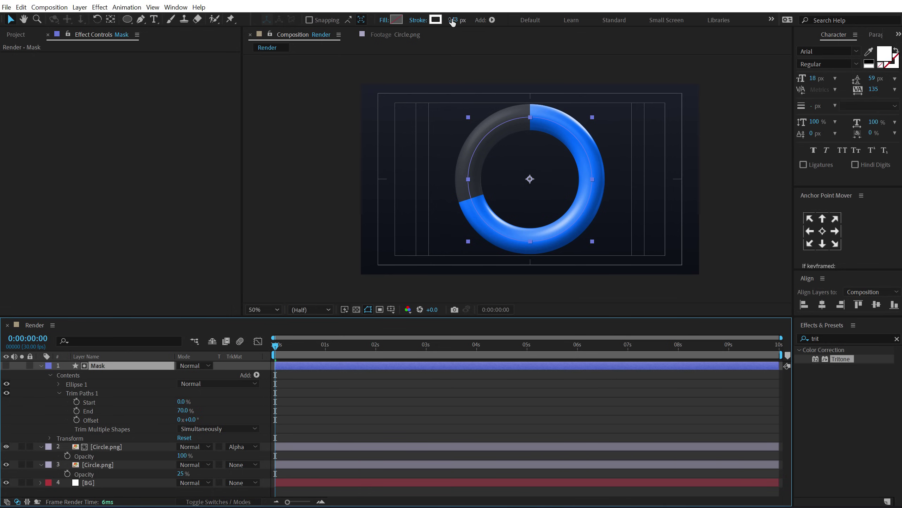
Step: Widen the Mask stroke to 204 px so it covers the ring, and collapse the layers
{"action": "mouse_move", "coordinate": [452, 22]}
{"action": "left_mouse_down"}
{"action": "mouse_move", "coordinate": [432, 22]}
{"action": "mouse_move", "coordinate": [496, 32]}
{"action": "left_mouse_up"}
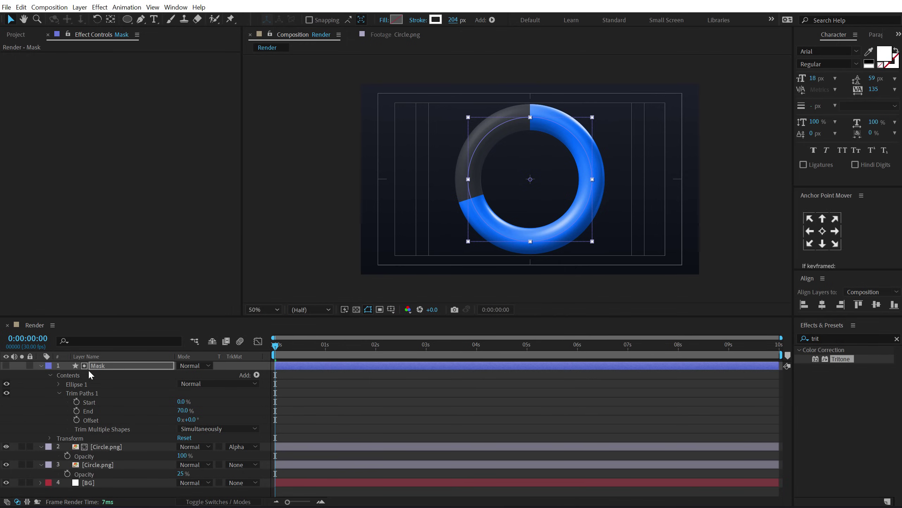
{"action": "left_click", "coordinate": [40, 365]}
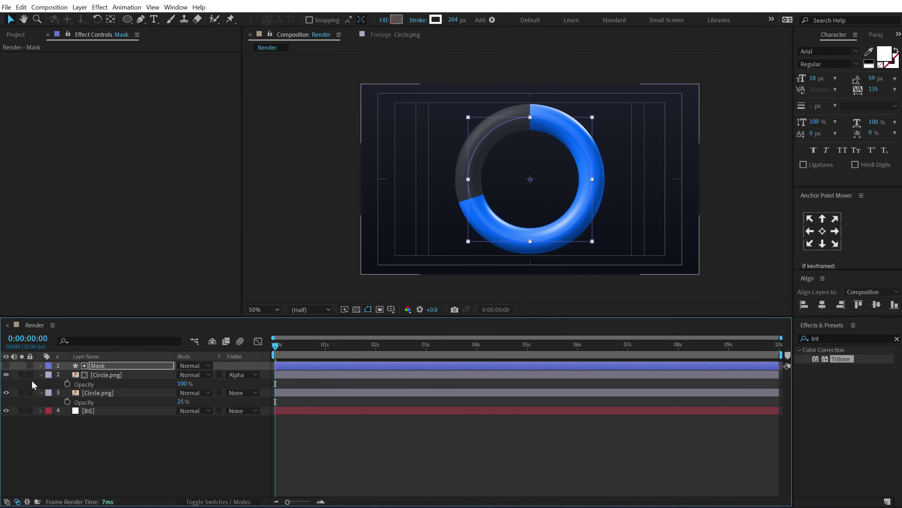
{"action": "left_click", "coordinate": [40, 375]}
Step: Create a text layer reading 0 at the ring's centre
{"action": "left_click", "coordinate": [41, 383]}
{"action": "left_click", "coordinate": [80, 415]}
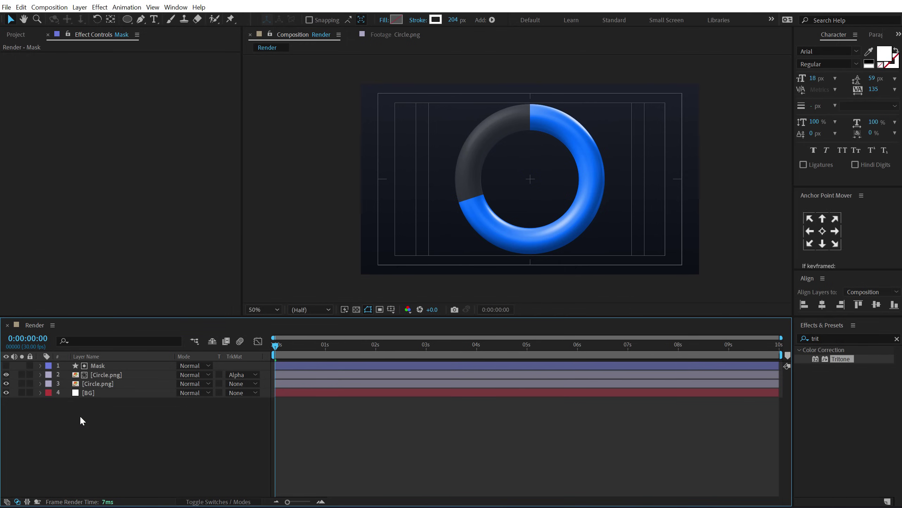
{"action": "left_click", "coordinate": [368, 309]}
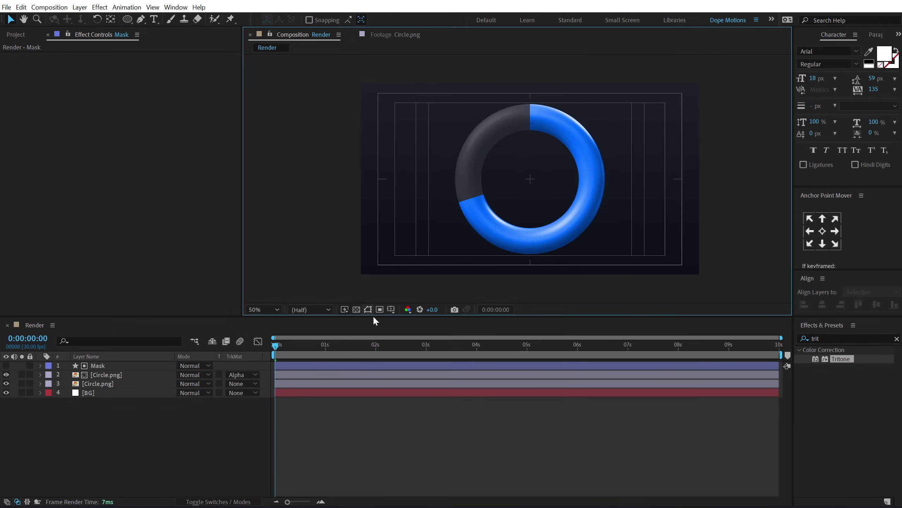
{"action": "left_click", "coordinate": [153, 19]}
{"action": "left_click", "coordinate": [511, 170]}
{"action": "type", "text": "0"}
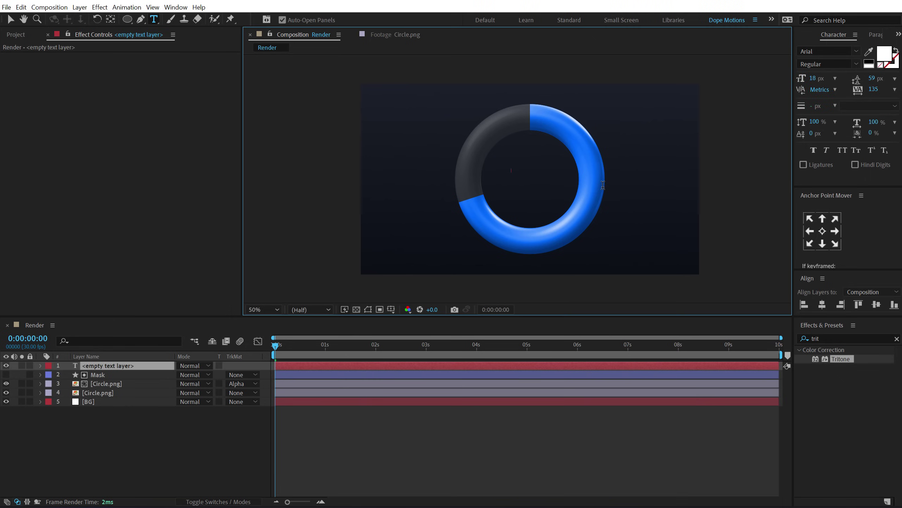
{"action": "left_click", "coordinate": [11, 19]}
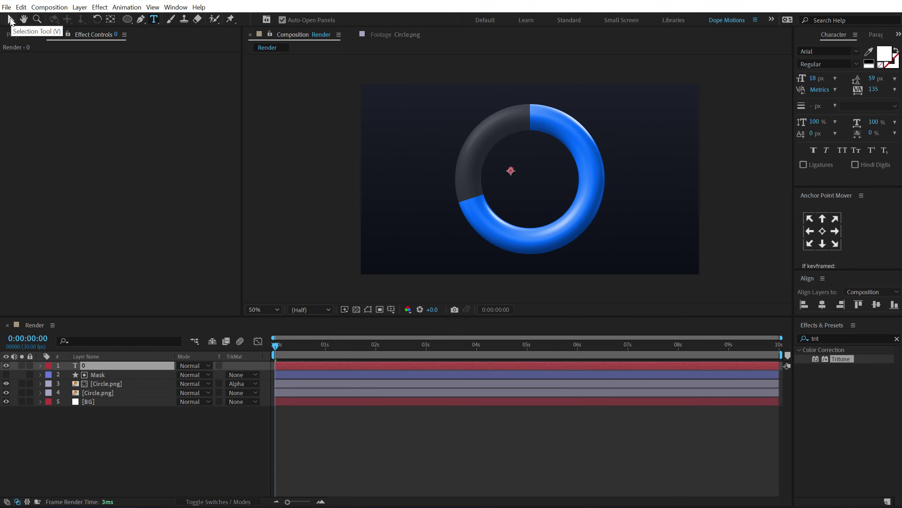
Step: Style the 0 as 189 px Bebas Neue Pro Bold, centred horizontally and vertically
{"action": "left_click_drag", "start_coordinate": [815, 81], "coordinate": [839, 80]}
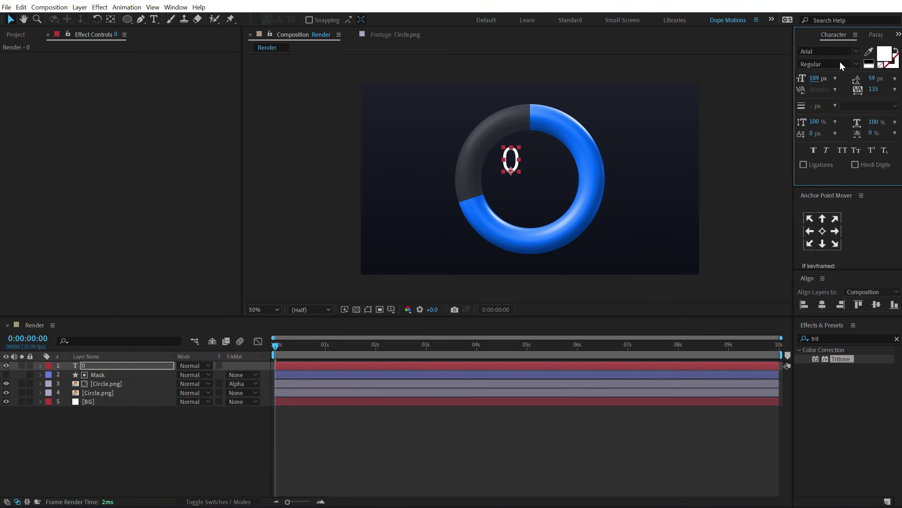
{"action": "left_click", "coordinate": [824, 48]}
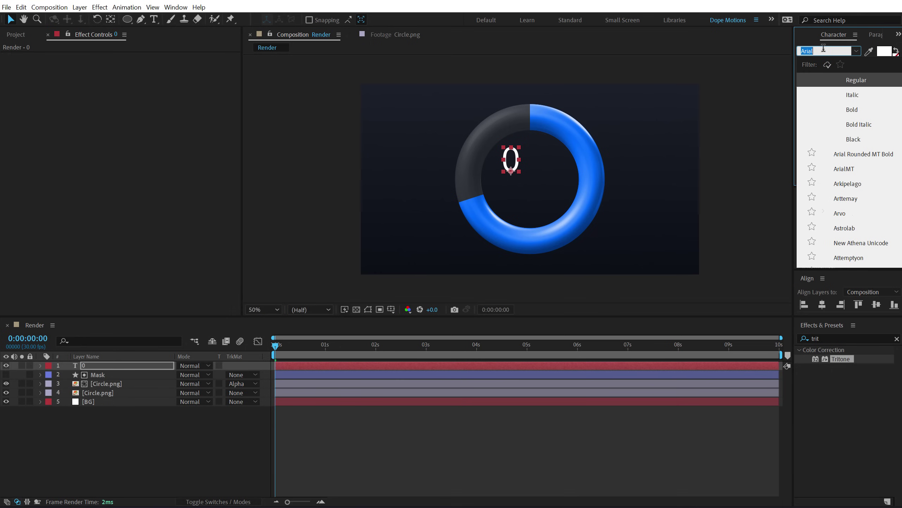
{"action": "type", "text": "beb"}
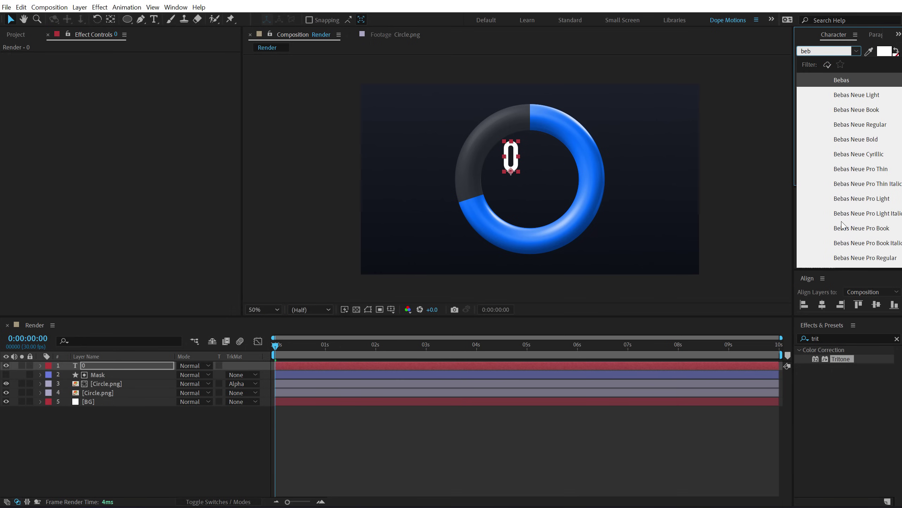
{"action": "scroll", "coordinate": [872, 231], "scroll_direction": "down", "scroll_amount": 1}
{"action": "left_click", "coordinate": [872, 243]}
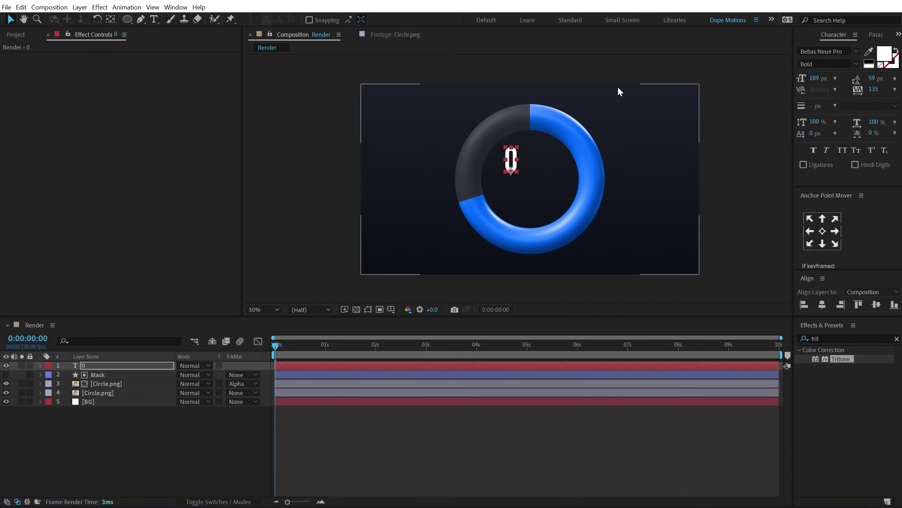
{"action": "left_click", "coordinate": [822, 230]}
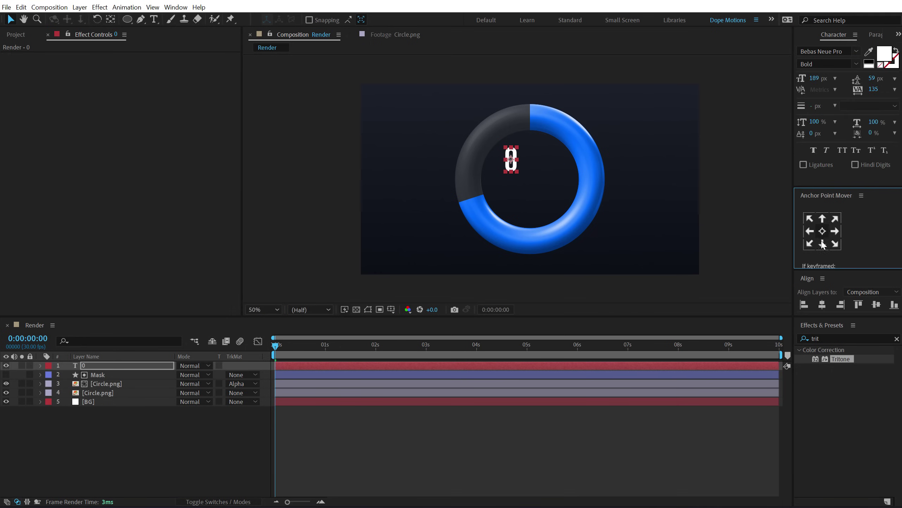
{"action": "left_click", "coordinate": [822, 304]}
{"action": "left_click", "coordinate": [877, 304]}
Step: View at 100% and change the counter text from 0 to 10
{"action": "left_click", "coordinate": [453, 403]}
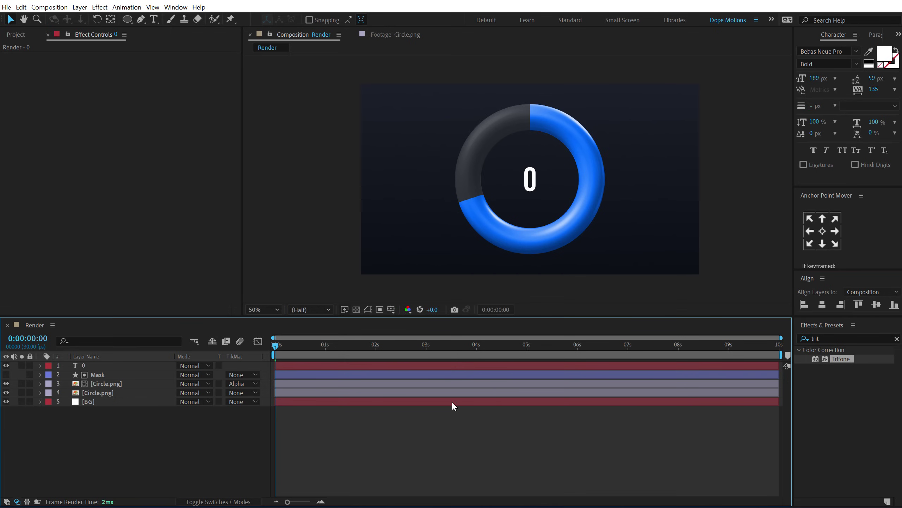
{"action": "key", "text": "period"}
{"action": "double_click", "coordinate": [547, 190]}
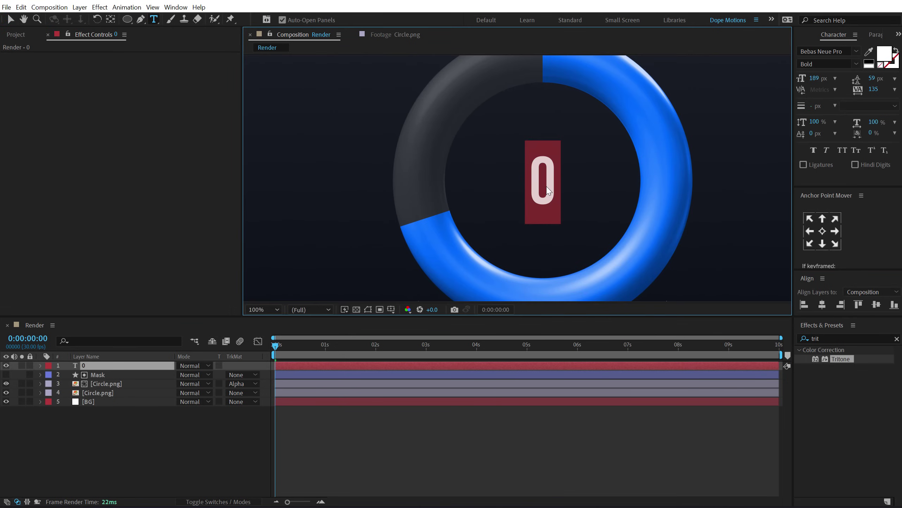
{"action": "key", "text": "Home"}
{"action": "type", "text": "1"}
{"action": "key", "text": "Escape"}
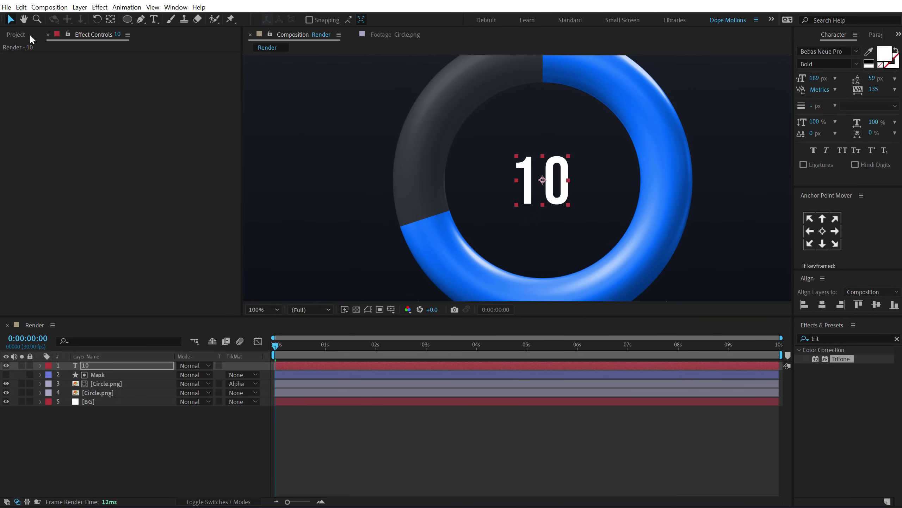
Step: Set the counter's tracking to 0 and re-centre it horizontally
{"action": "left_click", "coordinate": [874, 88]}
{"action": "type", "text": "0"}
{"action": "key", "text": "Return"}
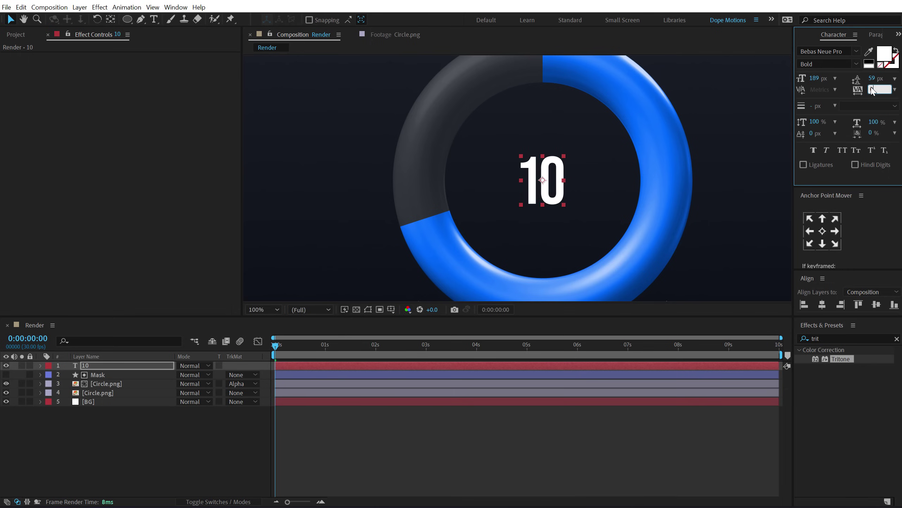
{"action": "left_click", "coordinate": [823, 304]}
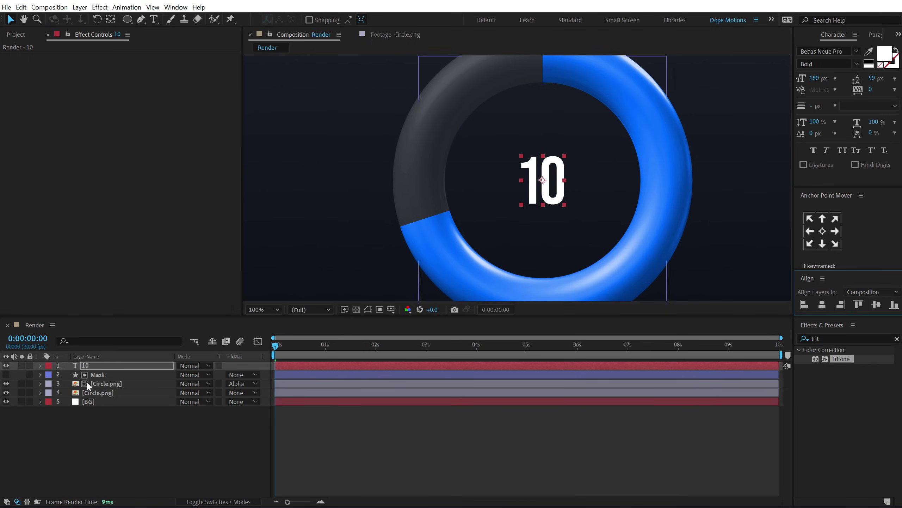
{"action": "left_click", "coordinate": [99, 365]}
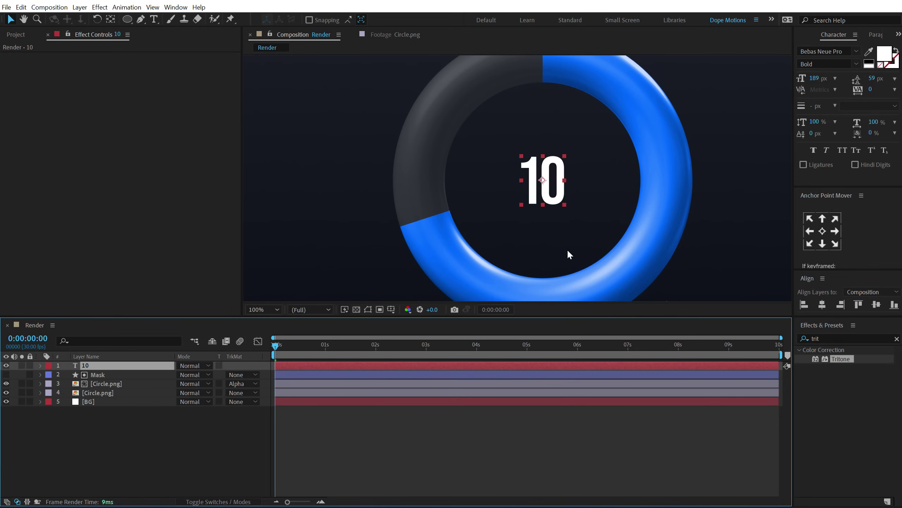
Step: Apply the Slider Control effect to the 10 text layer
{"action": "left_click", "coordinate": [828, 340]}
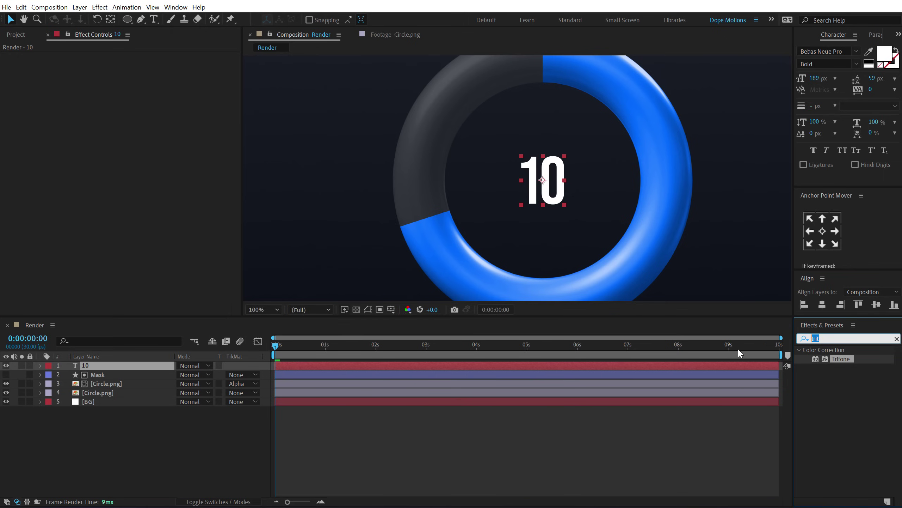
{"action": "type", "text": "slide"}
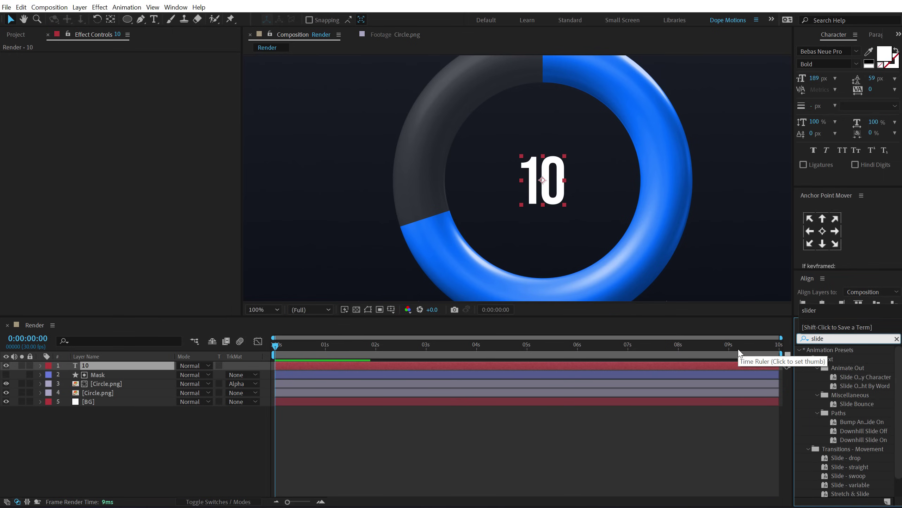
{"action": "type", "text": "r"}
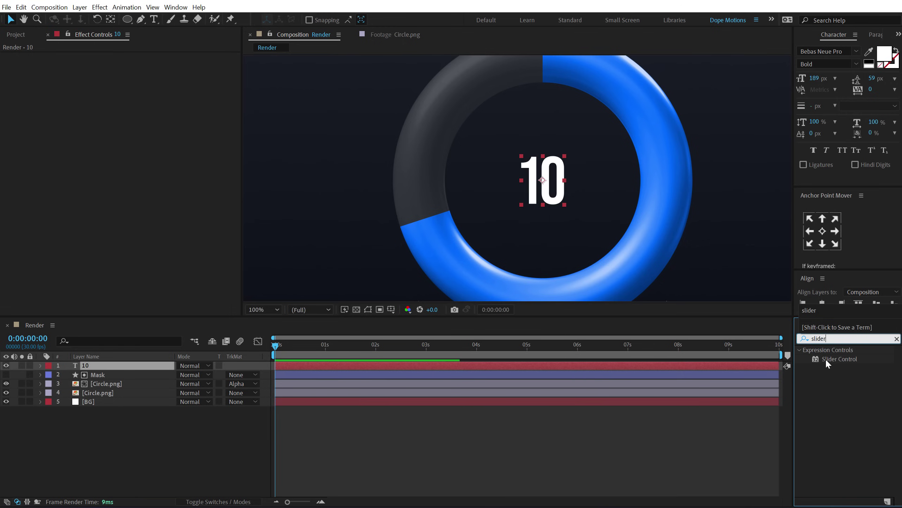
{"action": "double_click", "coordinate": [826, 358]}
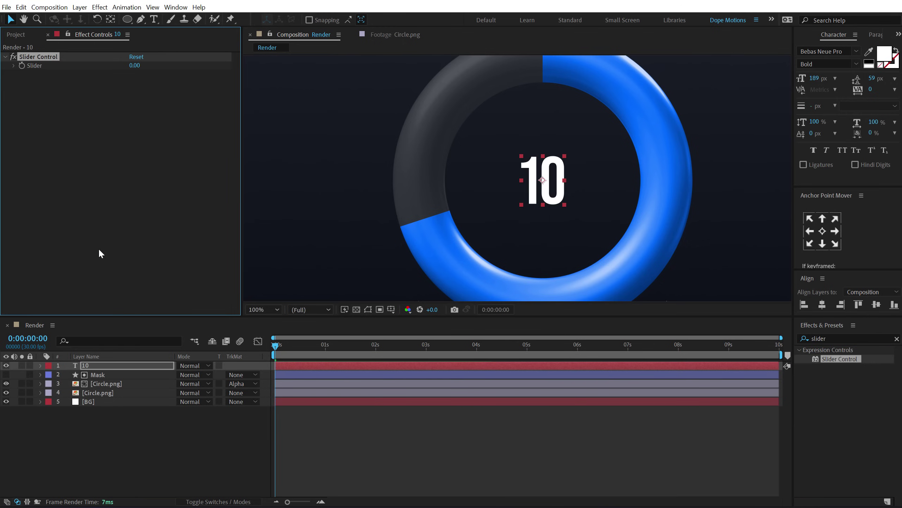
Step: Link Source Text to the Slider with an expression and scrub Slider to 52
{"action": "left_click", "coordinate": [40, 365]}
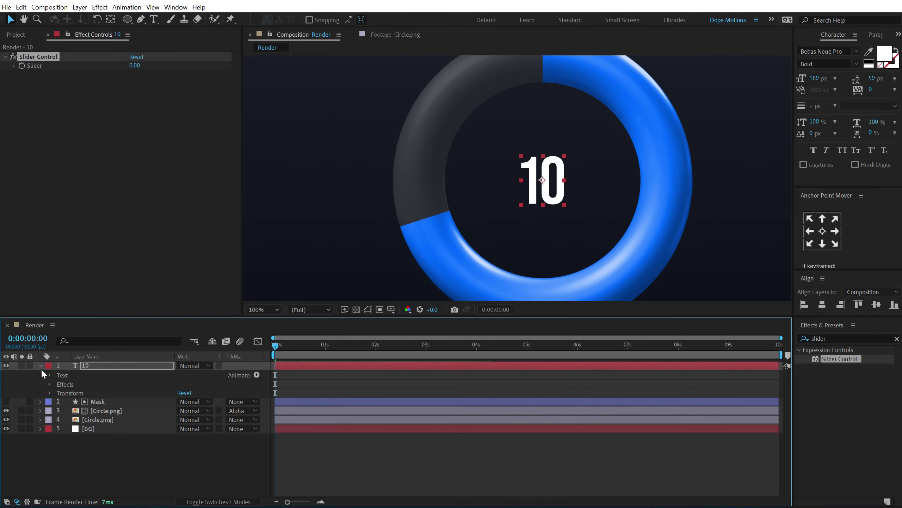
{"action": "left_click", "coordinate": [49, 374]}
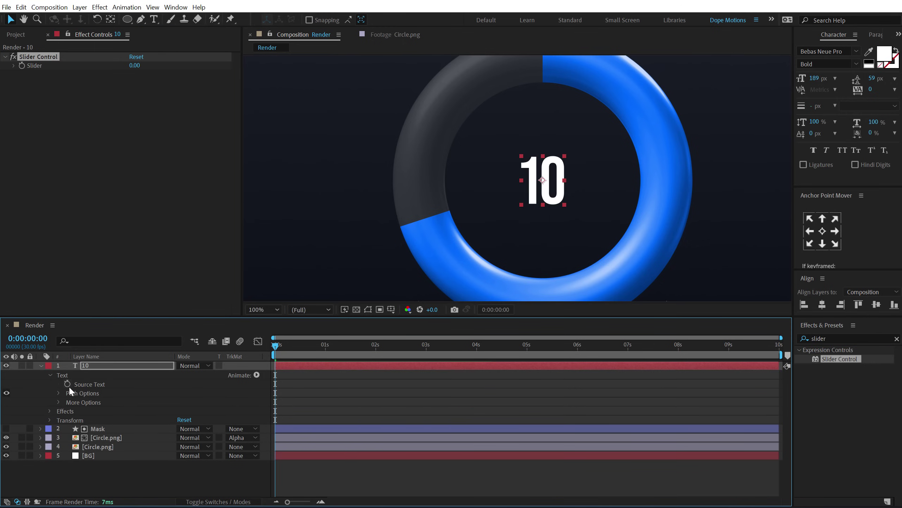
{"action": "left_click", "coordinate": [67, 384], "text": "alt"}
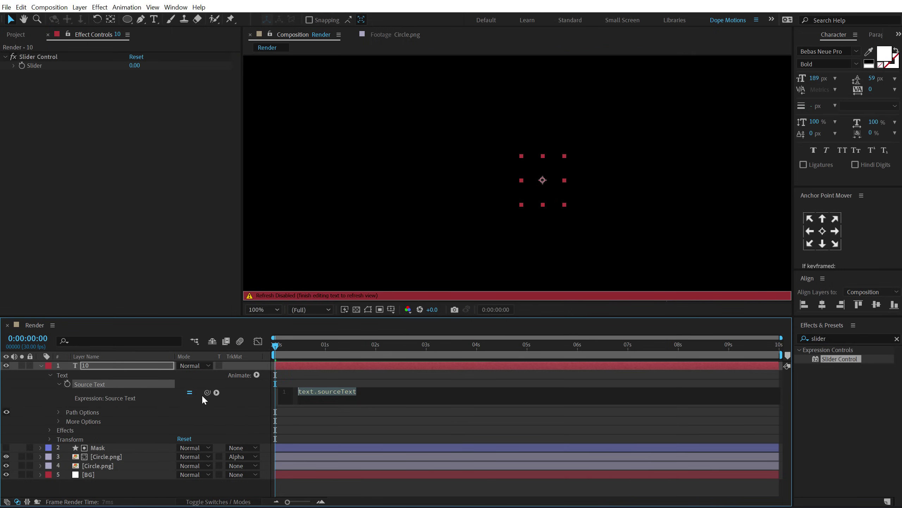
{"action": "left_click_drag", "start_coordinate": [207, 392], "coordinate": [41, 66]}
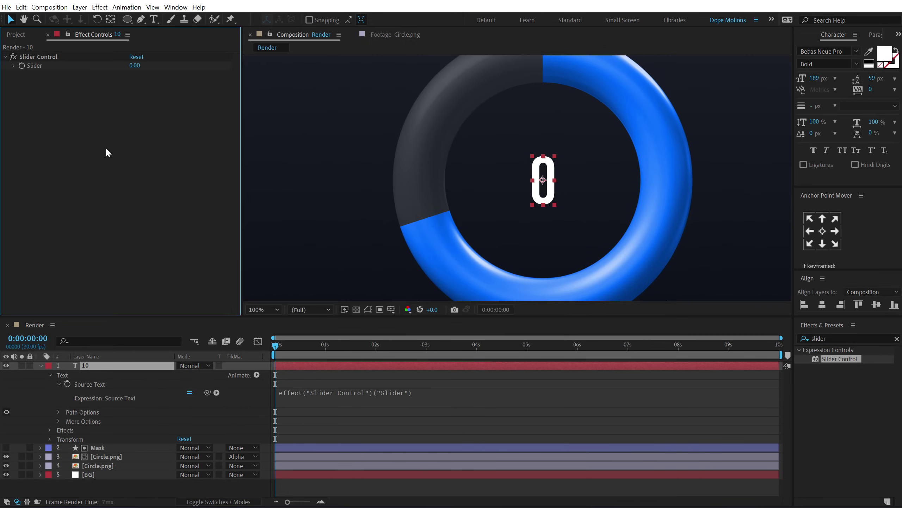
{"action": "left_click_drag", "start_coordinate": [136, 65], "coordinate": [164, 72]}
Step: Keyframe the Slider from 0 at 0 s to 70 at 3 s and preview it
{"action": "left_click", "coordinate": [137, 65]}
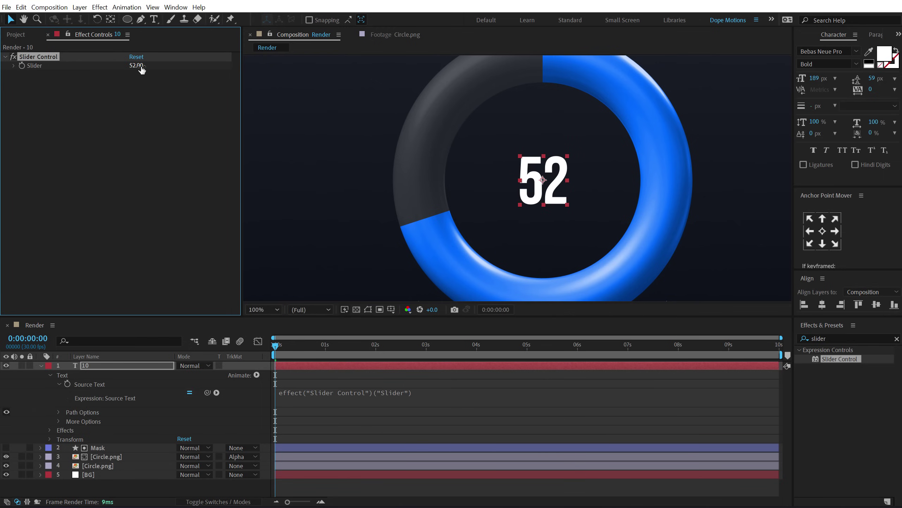
{"action": "key", "text": "Return"}
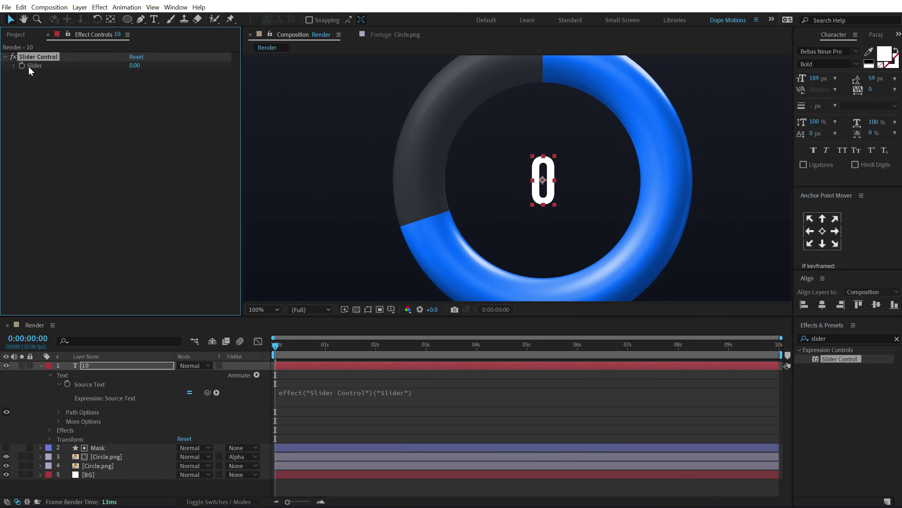
{"action": "left_click", "coordinate": [22, 66]}
{"action": "left_click", "coordinate": [426, 345]}
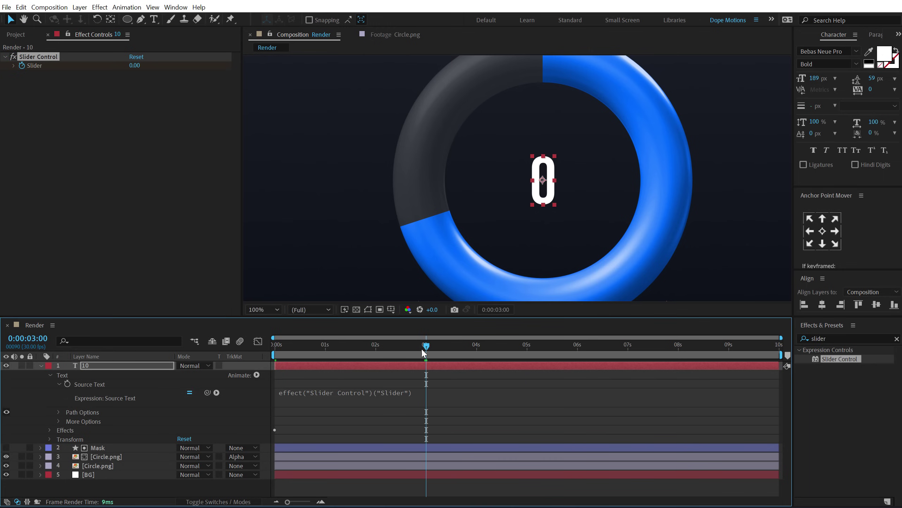
{"action": "left_click", "coordinate": [136, 65]}
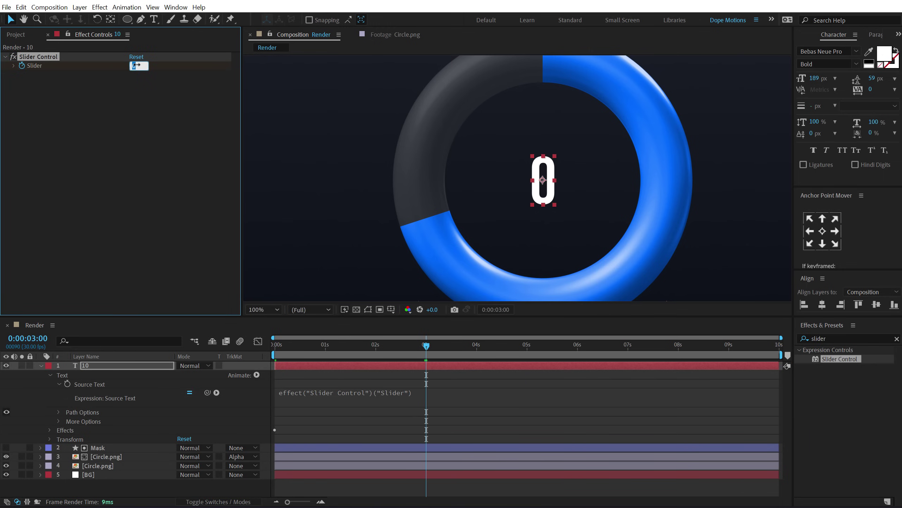
{"action": "type", "text": "70"}
{"action": "key", "text": "Return"}
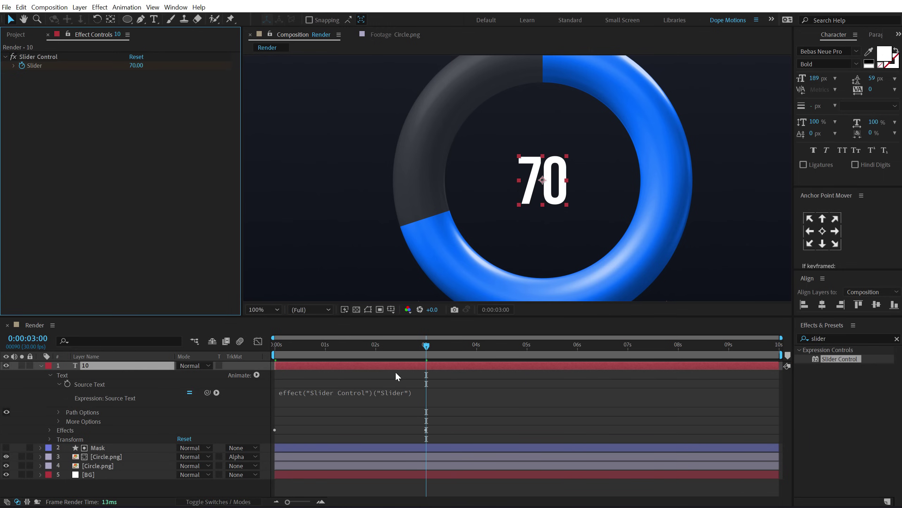
{"action": "left_click_drag", "start_coordinate": [415, 349], "coordinate": [369, 357]}
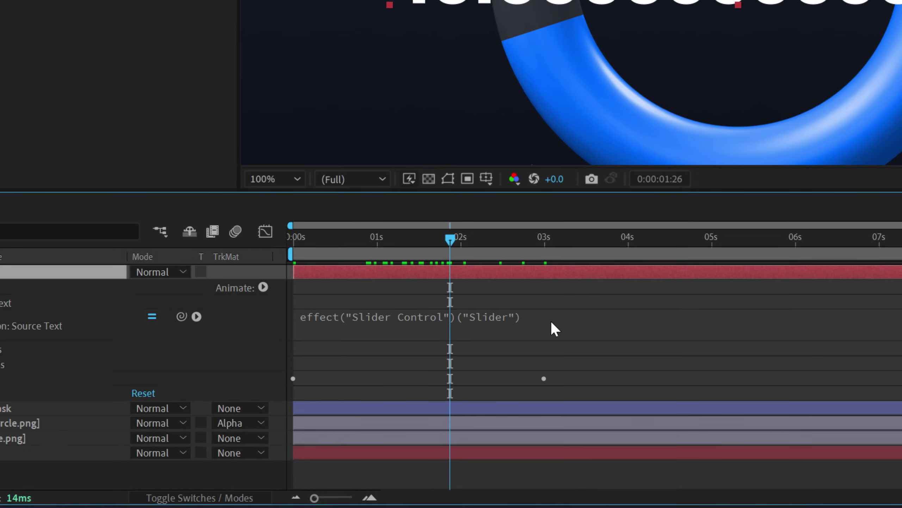
Step: Append .value.toFixed() to the Source Text expression so the counter shows whole numbers like 51
{"action": "left_click", "coordinate": [551, 321]}
{"action": "left_click", "coordinate": [579, 314]}
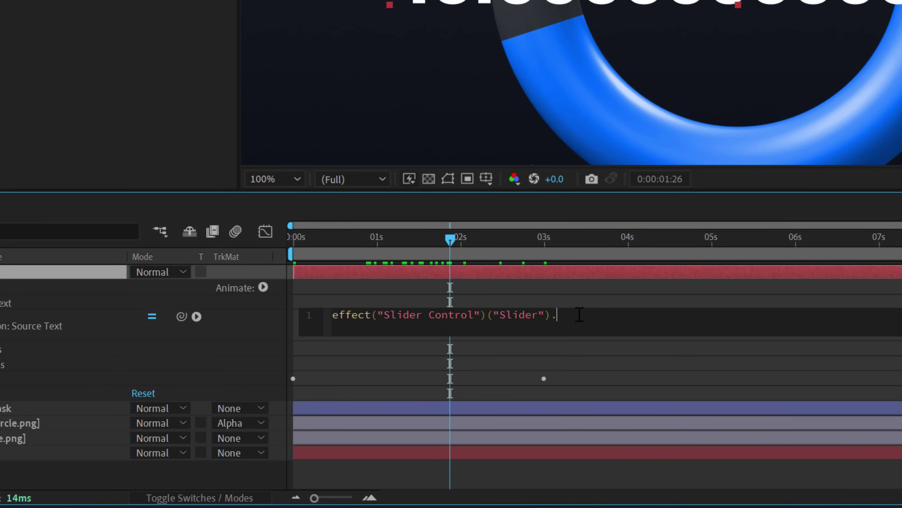
{"action": "type", "text": "lue"}
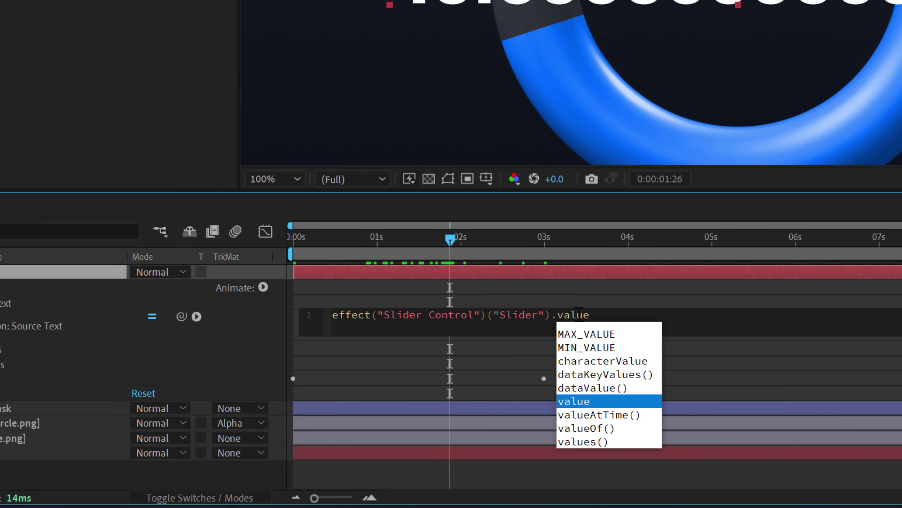
{"action": "type", "text": "."}
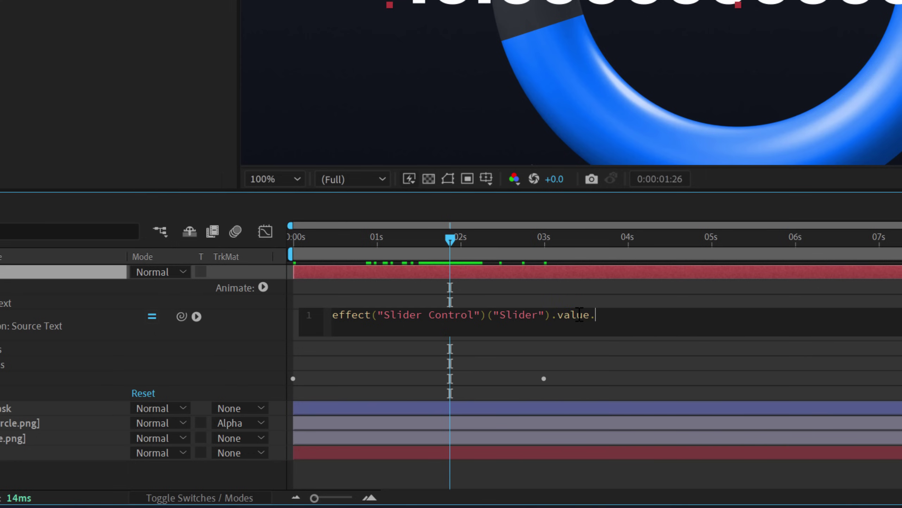
{"action": "type", "text": "to"}
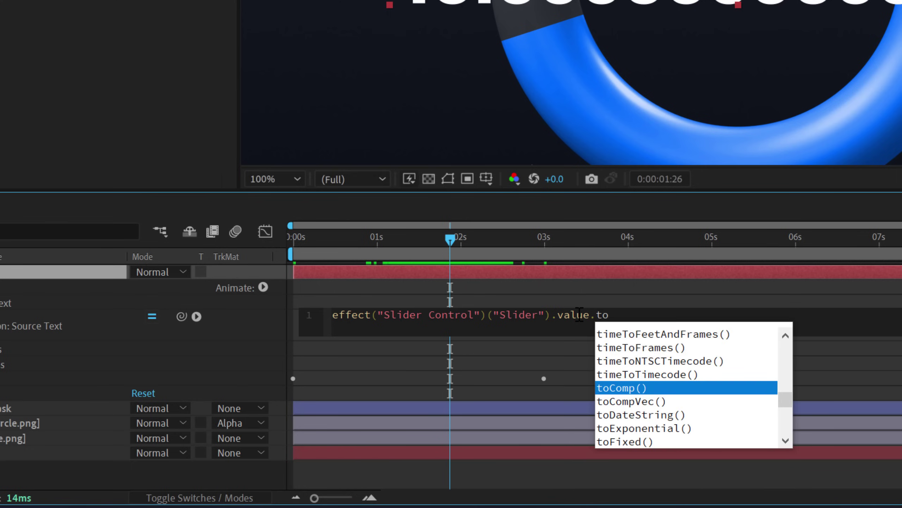
{"action": "type", "text": "fixed"}
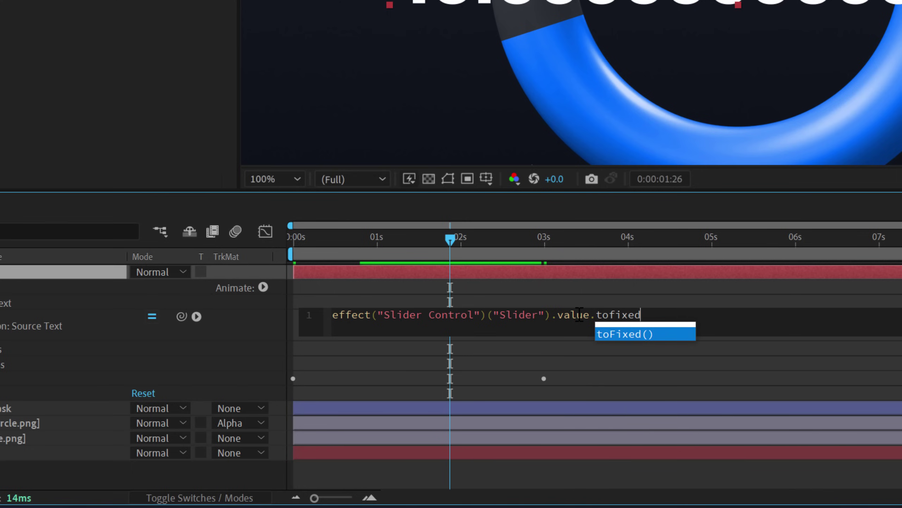
{"action": "key", "text": "Left"}
{"action": "key", "text": "Left"}
{"action": "key", "text": "Left"}
{"action": "key", "text": "Left"}
{"action": "key", "text": "BackSpace"}
{"action": "type", "text": "F"}
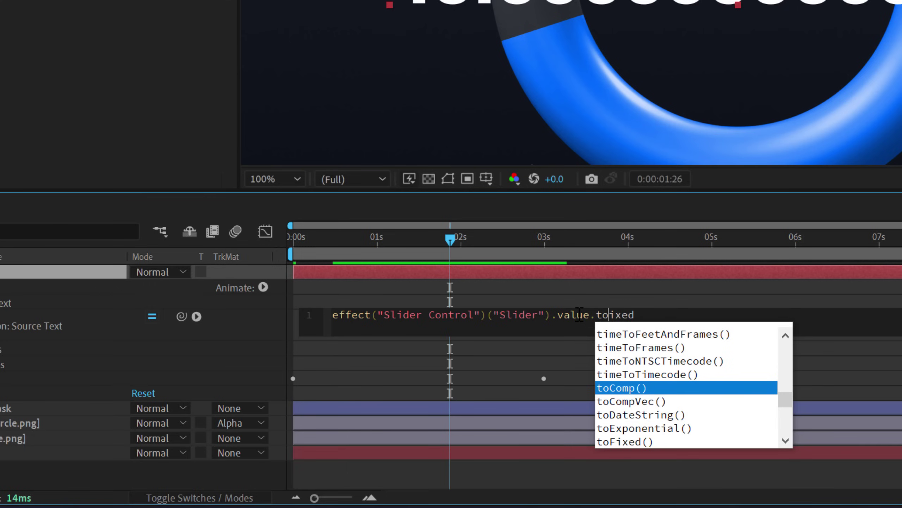
{"action": "left_click", "coordinate": [655, 313]}
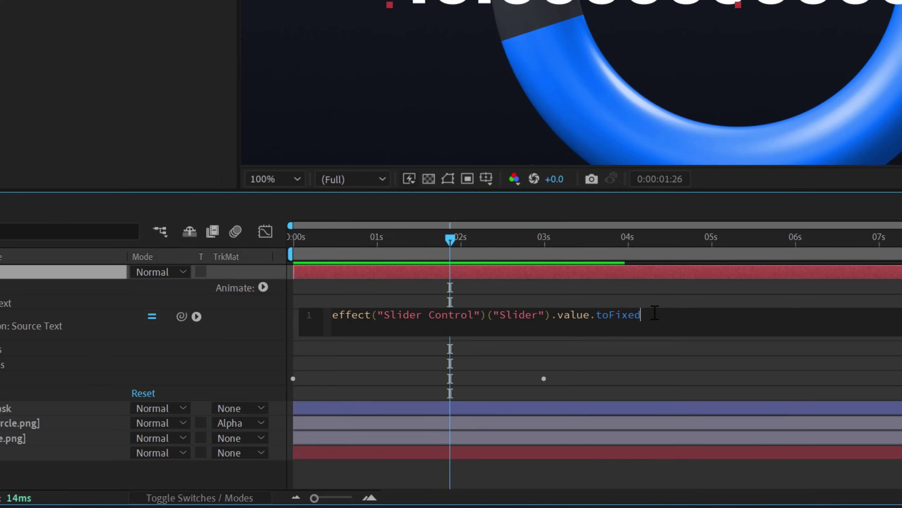
{"action": "type", "text": "()"}
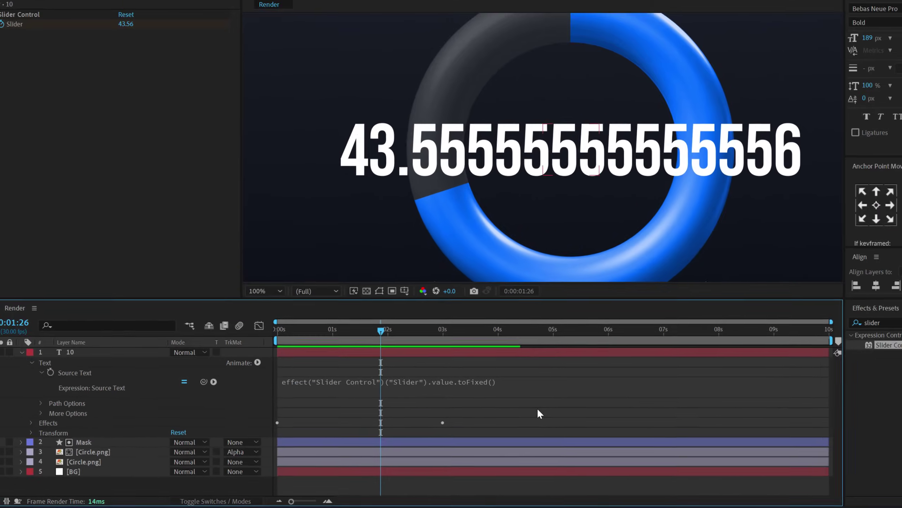
{"action": "left_click", "coordinate": [729, 343]}
{"action": "left_click_drag", "start_coordinate": [298, 343], "coordinate": [385, 344]}
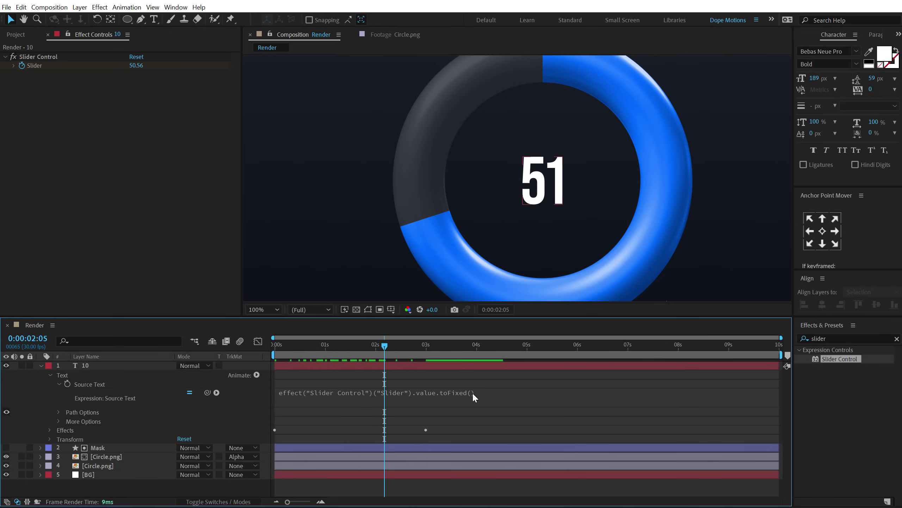
Step: Add +"%" to the counter expression and check it reads 70% at 3 seconds
{"action": "left_click", "coordinate": [491, 392]}
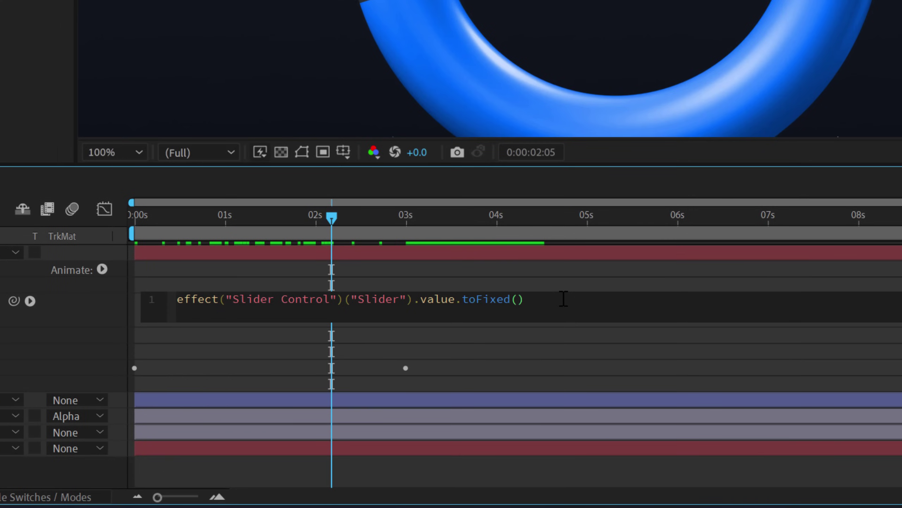
{"action": "type", "text": "+\""}
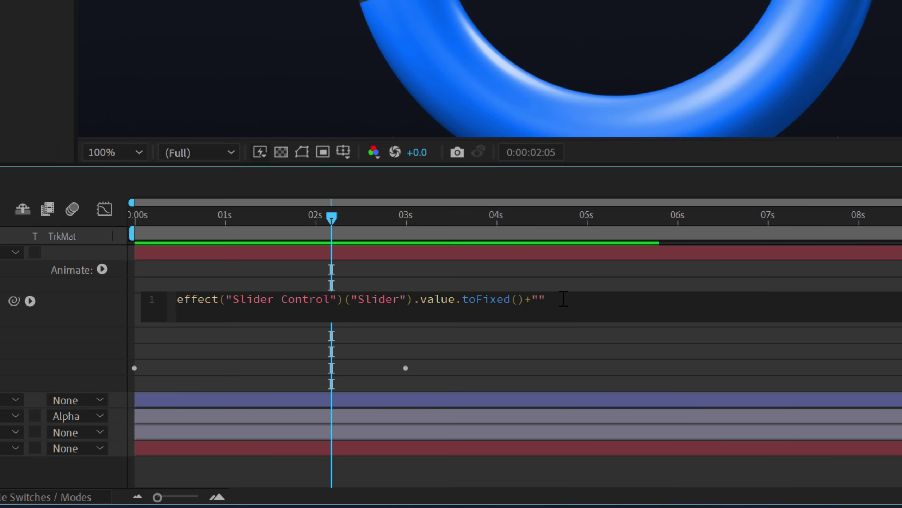
{"action": "type", "text": "%"}
{"action": "left_click", "coordinate": [512, 355]}
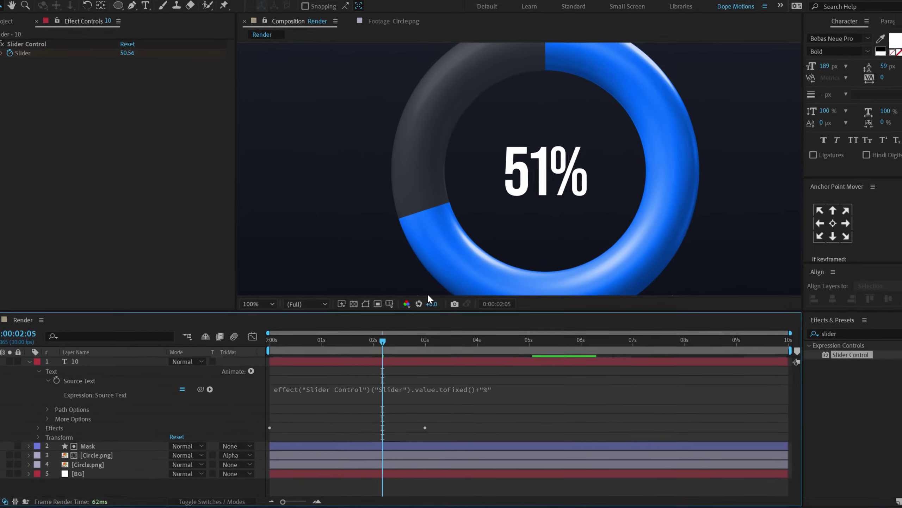
{"action": "left_click_drag", "start_coordinate": [351, 340], "coordinate": [405, 344]}
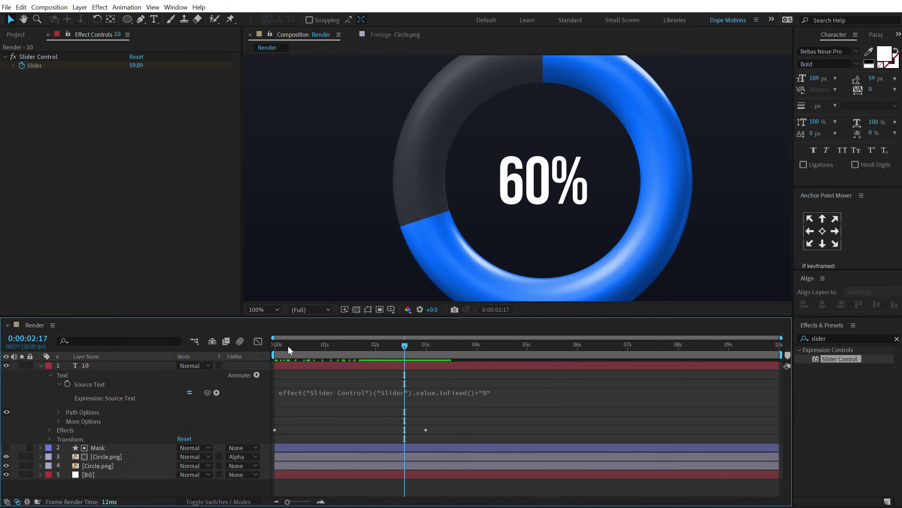
{"action": "left_click_drag", "start_coordinate": [288, 345], "coordinate": [443, 352]}
{"action": "left_click", "coordinate": [426, 348]}
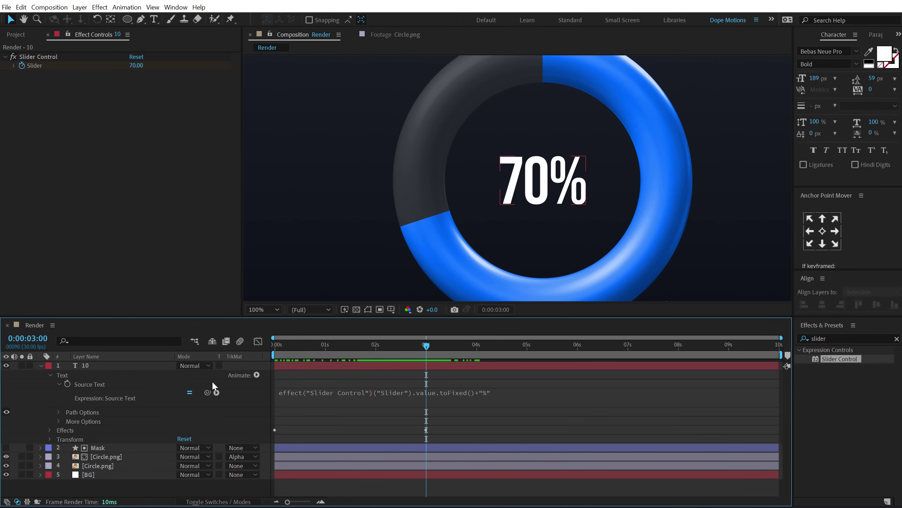
Step: Test a different Slider value on layer 10, then undo back to 70
{"action": "left_click", "coordinate": [115, 367]}
{"action": "key", "text": "u"}
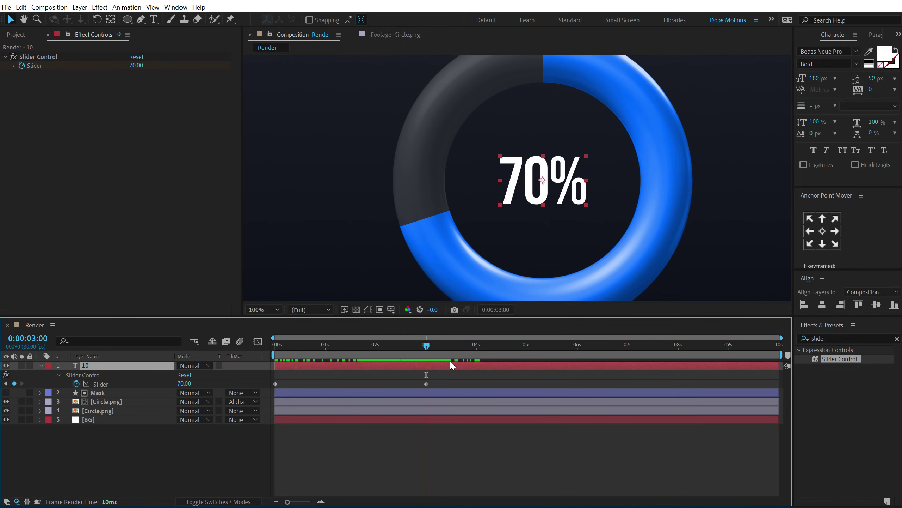
{"action": "left_click_drag", "start_coordinate": [136, 65], "coordinate": [148, 102]}
{"action": "key", "text": "ctrl+z"}
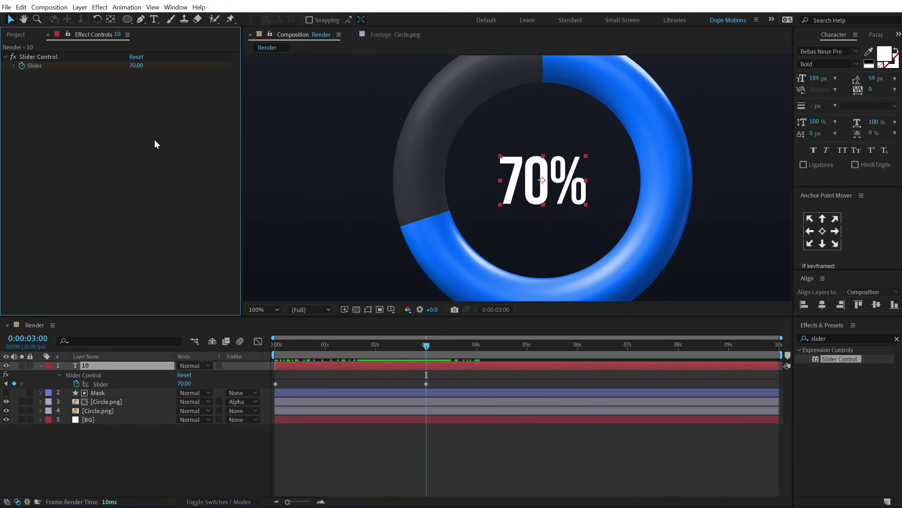
Step: Drive Mask's Trim Paths End with an expression linked to layer 10's Slider
{"action": "left_click", "coordinate": [97, 393]}
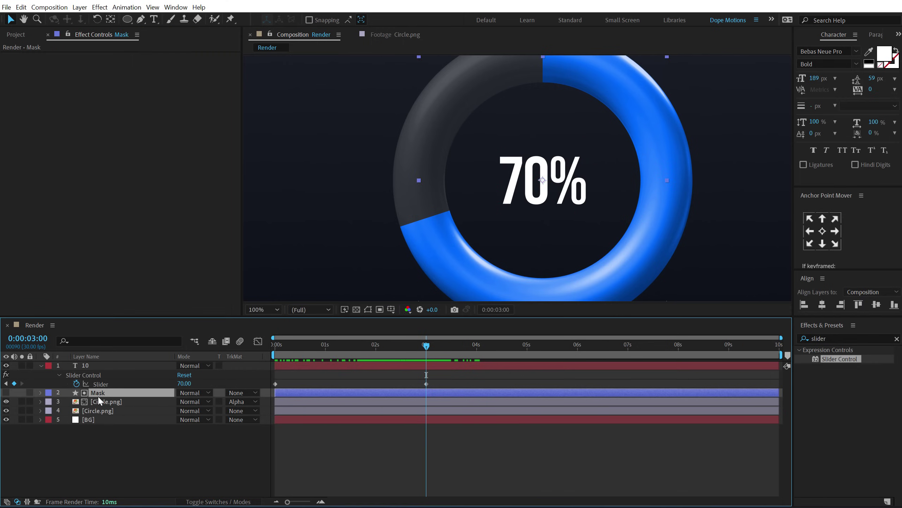
{"action": "left_click", "coordinate": [40, 392]}
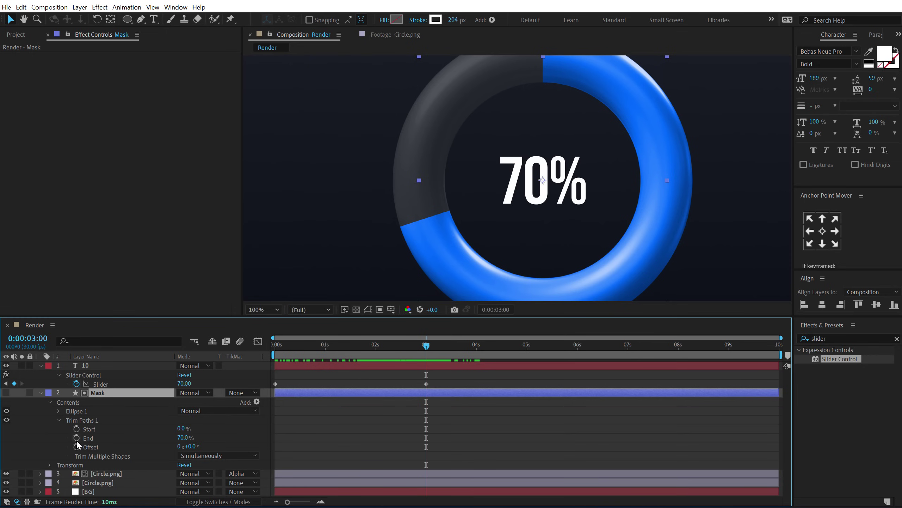
{"action": "left_click", "coordinate": [92, 365]}
{"action": "left_click", "coordinate": [69, 34]}
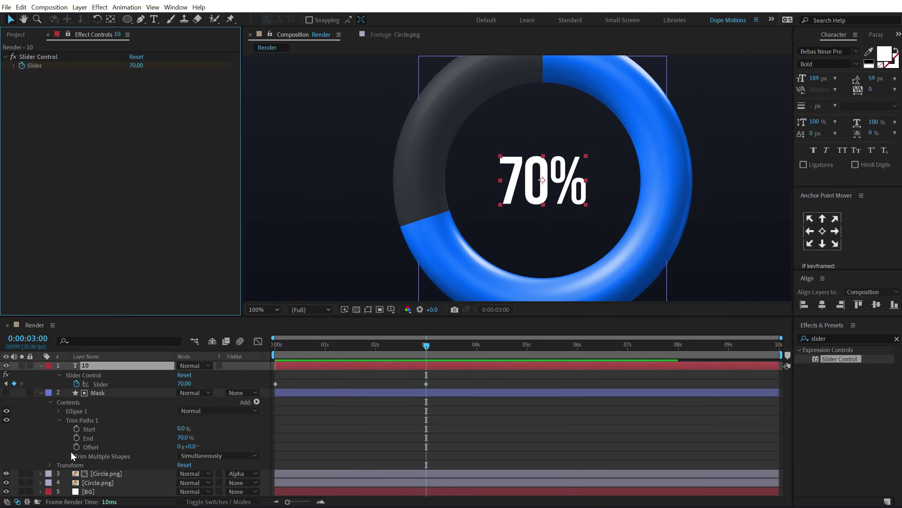
{"action": "left_click", "coordinate": [76, 437], "text": "alt"}
{"action": "left_click_drag", "start_coordinate": [207, 447], "coordinate": [30, 66]}
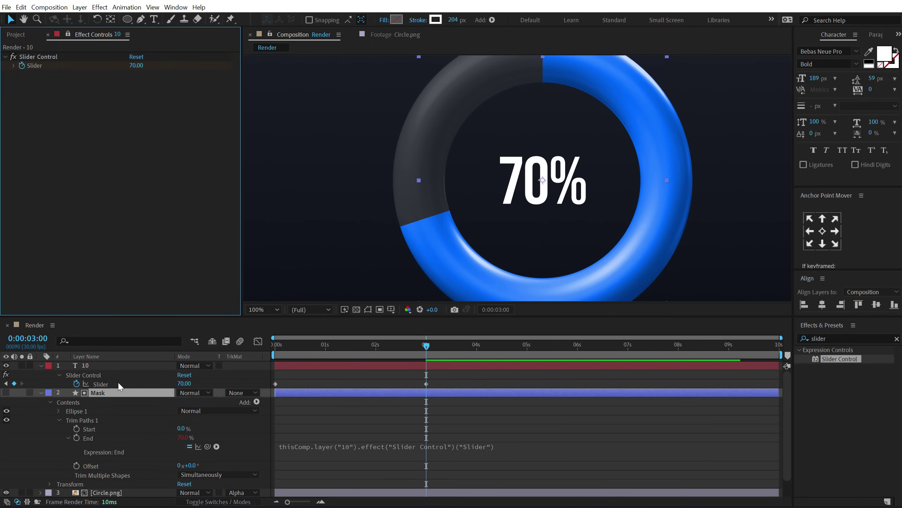
{"action": "left_click_drag", "start_coordinate": [134, 66], "coordinate": [113, 87]}
Step: Change the Slider keyframe value to 75 and preview the ring filling with the counter
{"action": "left_click", "coordinate": [135, 67]}
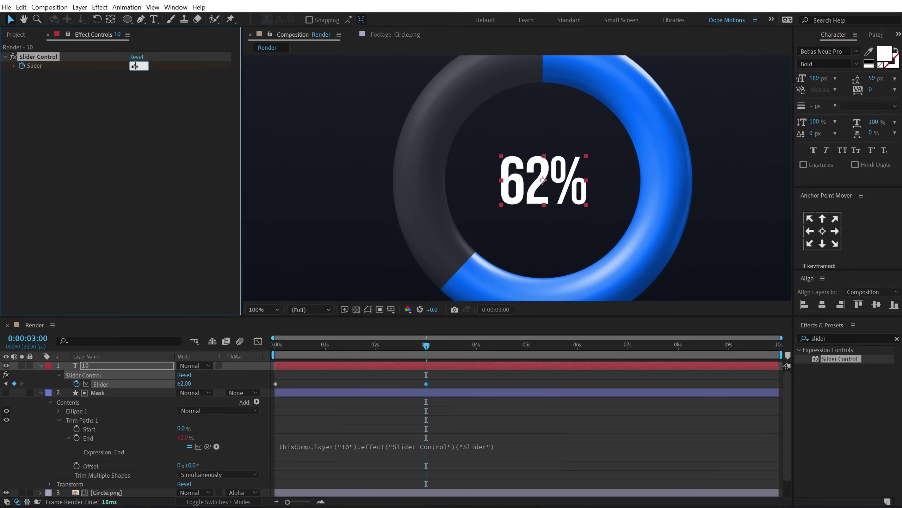
{"action": "type", "text": "75"}
{"action": "key", "text": "Return"}
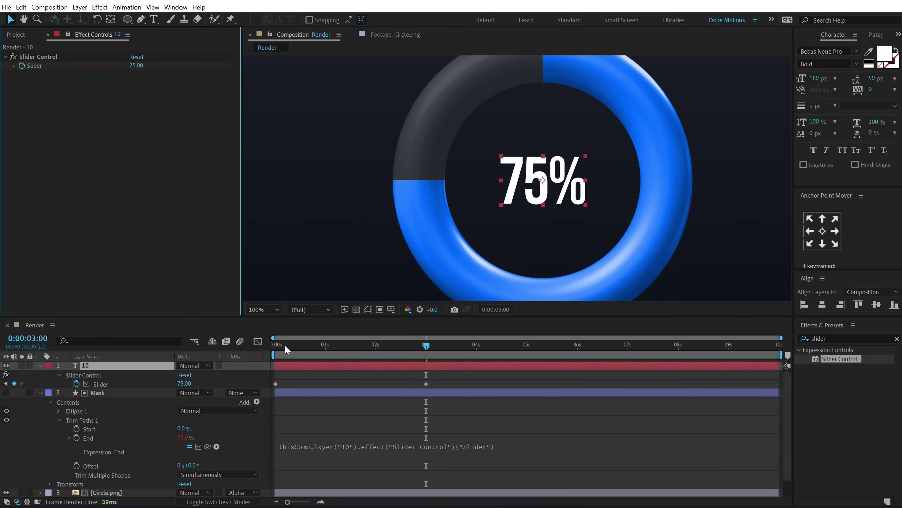
{"action": "left_click", "coordinate": [286, 345]}
{"action": "left_click_drag", "start_coordinate": [300, 345], "coordinate": [383, 352]}
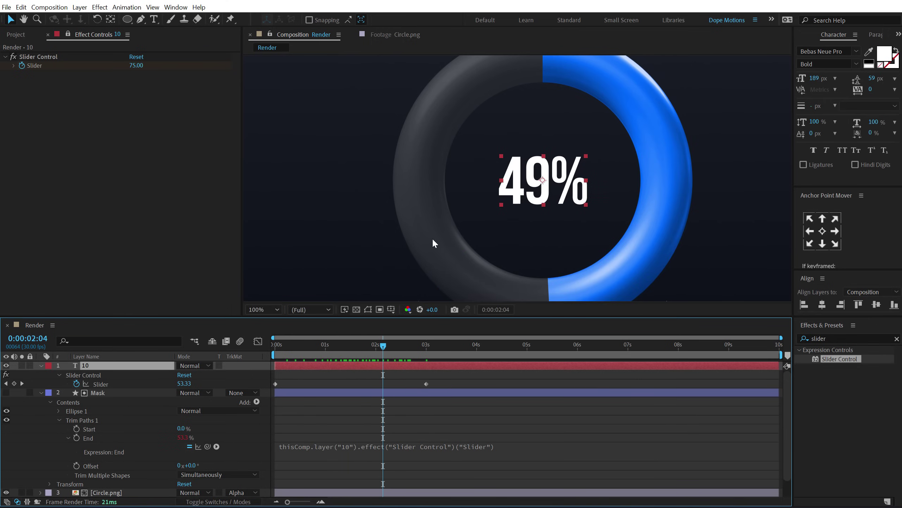
Step: Zoom out, collapse the counter and Mask layer properties, and preview the animation
{"action": "key", "text": "comma"}
{"action": "left_click", "coordinate": [41, 365]}
{"action": "left_click", "coordinate": [40, 377], "text": "ctrl"}
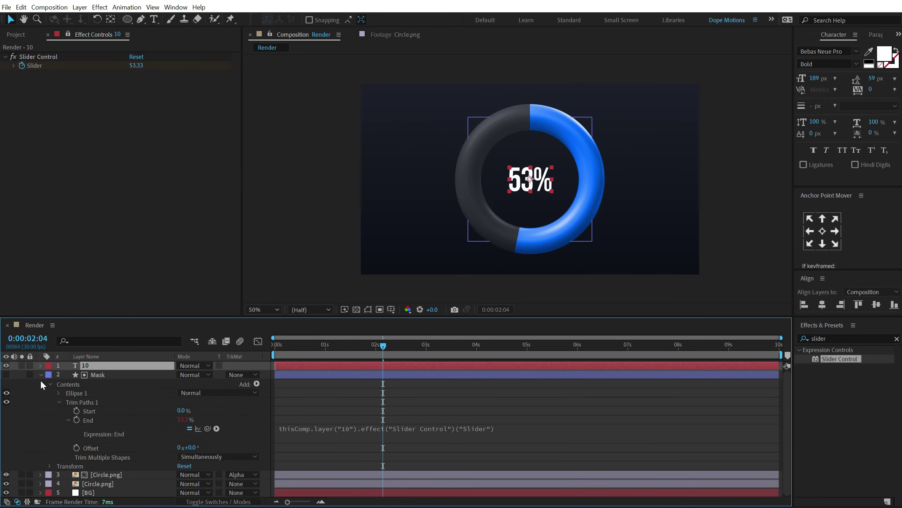
{"action": "left_click", "coordinate": [40, 374]}
{"action": "left_click", "coordinate": [100, 428]}
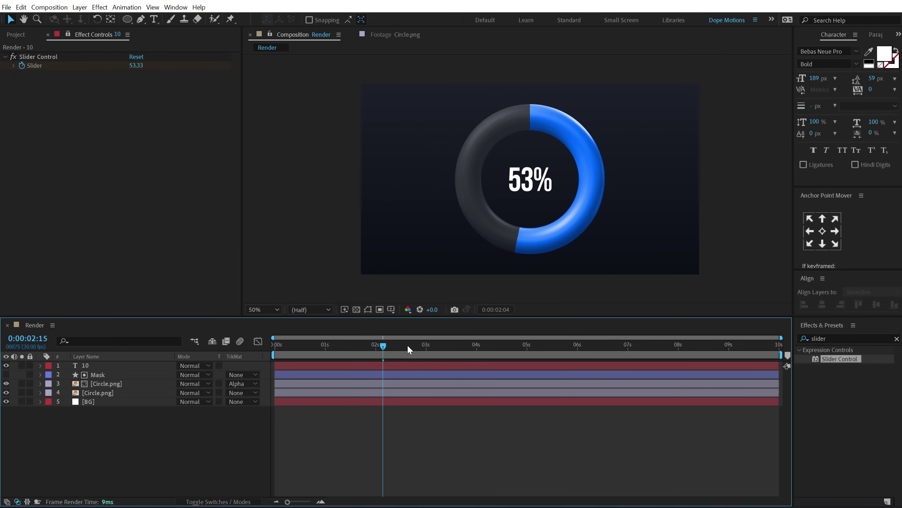
{"action": "mouse_move", "coordinate": [407, 348]}
{"action": "left_mouse_down"}
{"action": "mouse_move", "coordinate": [438, 345]}
{"action": "mouse_move", "coordinate": [379, 345]}
{"action": "mouse_move", "coordinate": [390, 346]}
{"action": "left_mouse_up"}
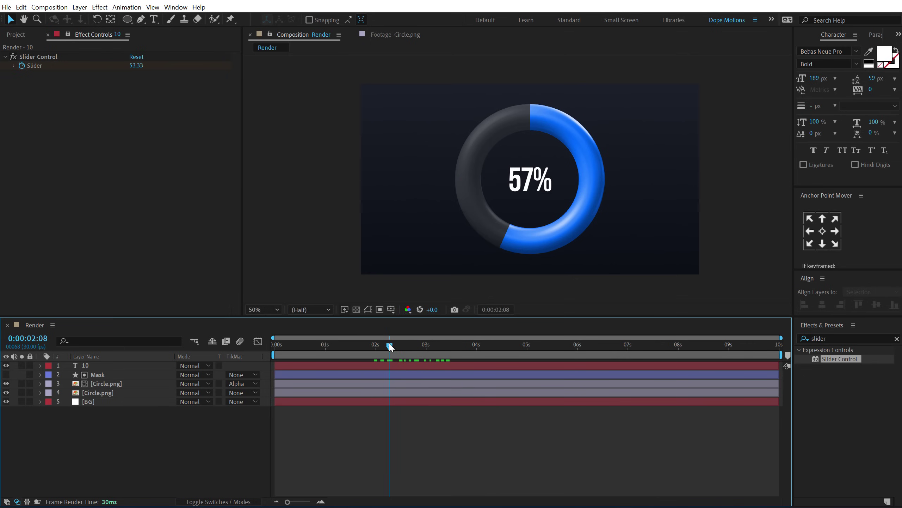
Step: Pre-compose the 10, Mask and Circle.png layers into a composition named Animation
{"action": "left_click", "coordinate": [95, 363]}
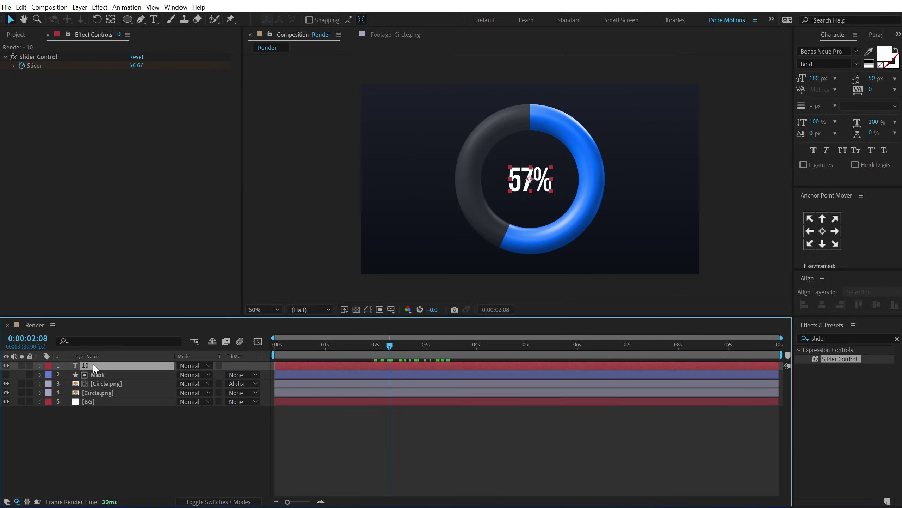
{"action": "left_click", "coordinate": [98, 384], "text": "shift"}
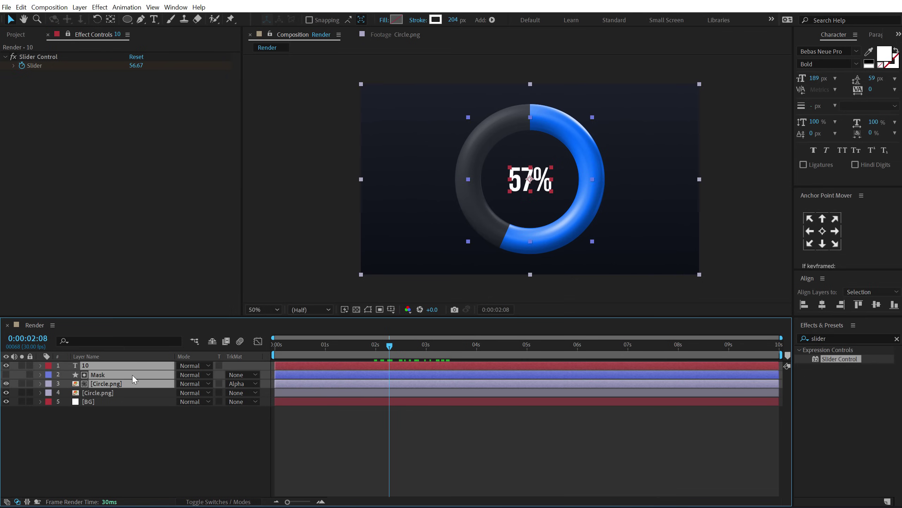
{"action": "key", "text": "ctrl+shift+c"}
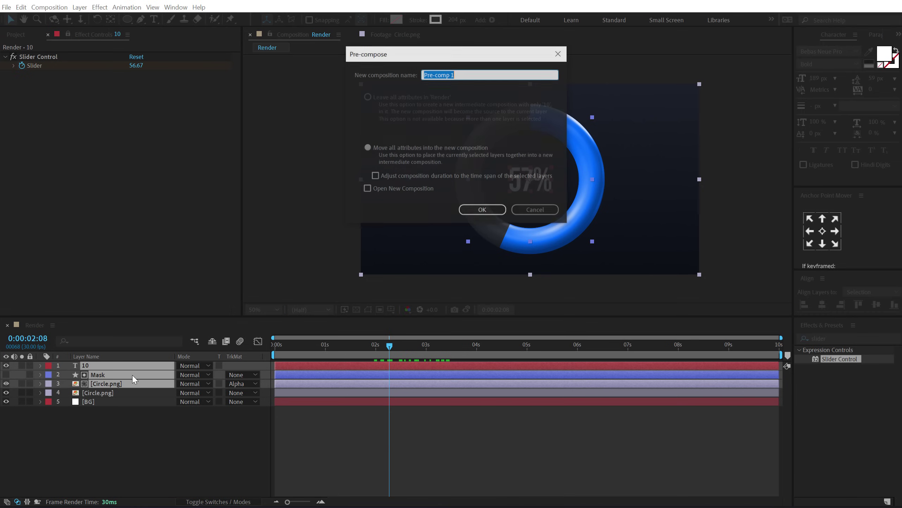
{"action": "type", "text": "An"}
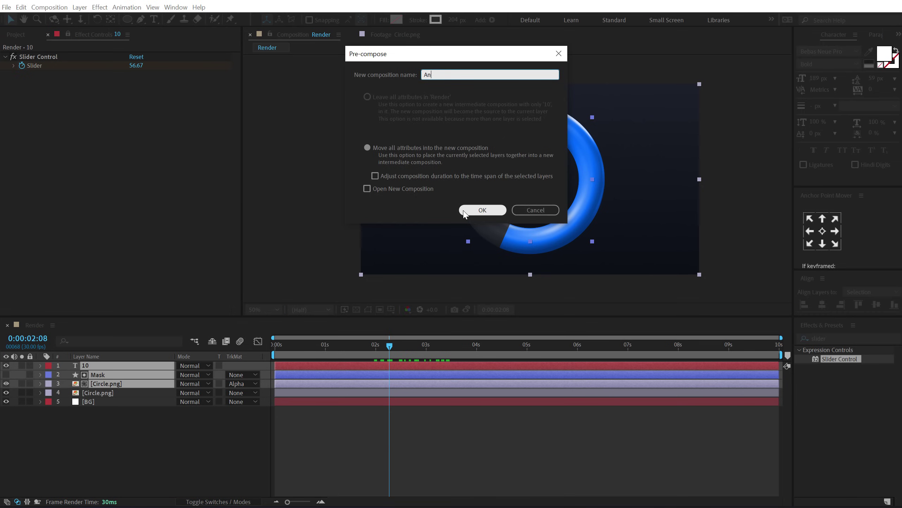
{"action": "type", "text": "imation"}
{"action": "left_click", "coordinate": [464, 211]}
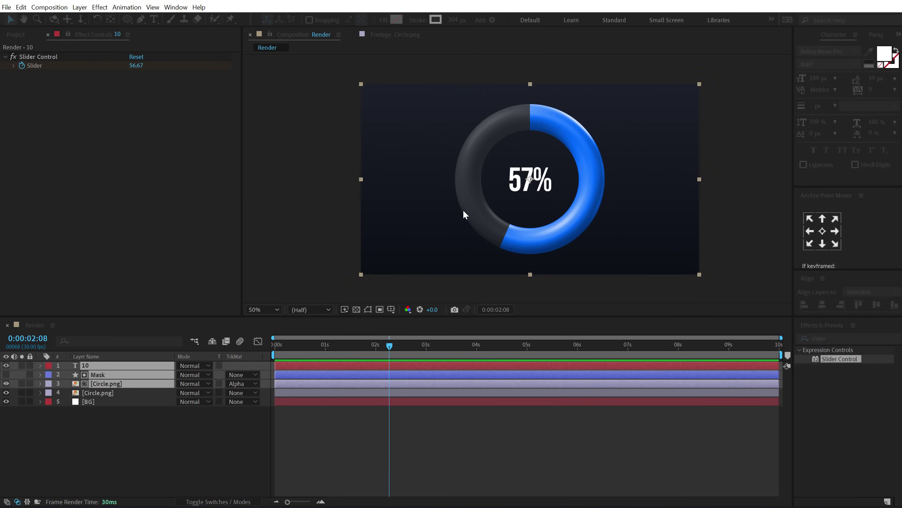
Step: Apply the Stylize Glow effect to the Animation layer
{"action": "left_click", "coordinate": [817, 338]}
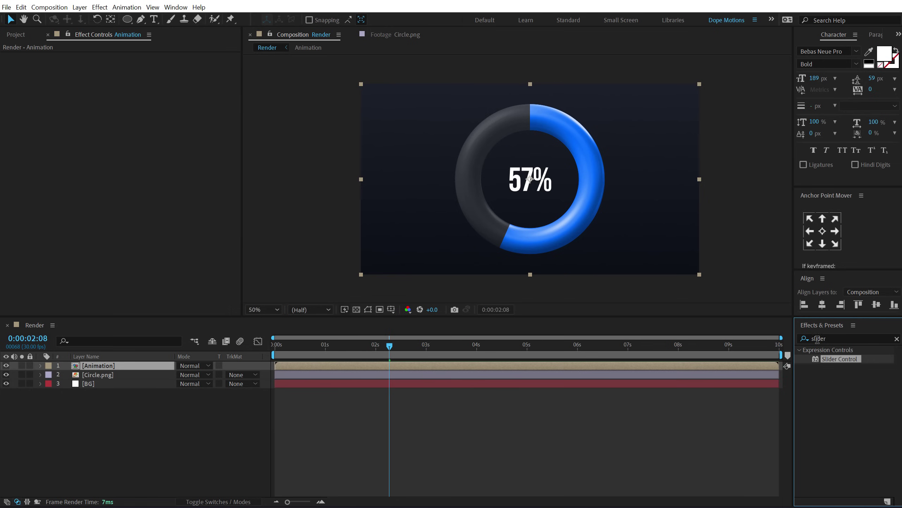
{"action": "double_click", "coordinate": [831, 340]}
{"action": "type", "text": "glo"}
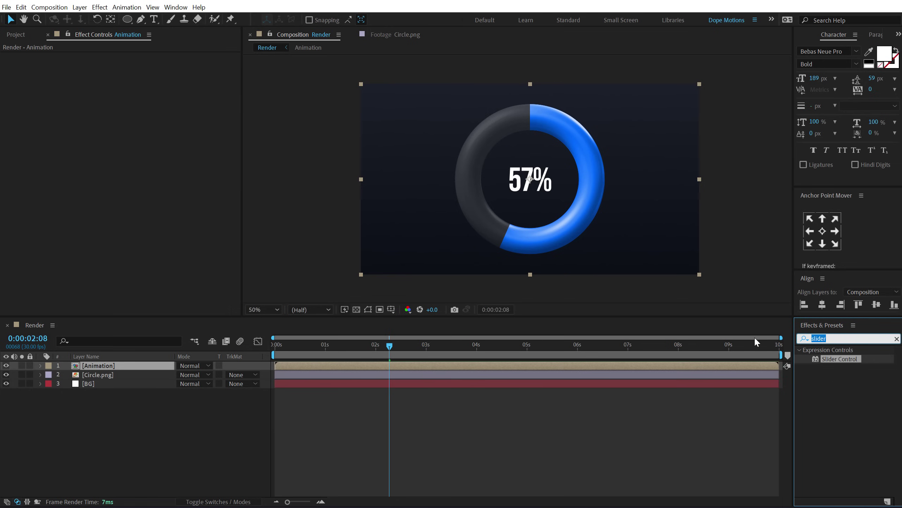
{"action": "type", "text": "w"}
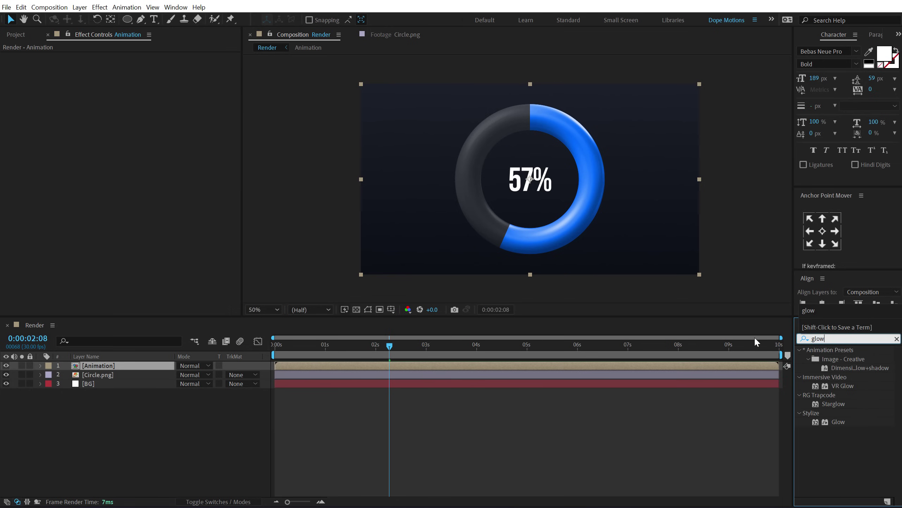
{"action": "left_click", "coordinate": [839, 421]}
{"action": "double_click", "coordinate": [839, 421]}
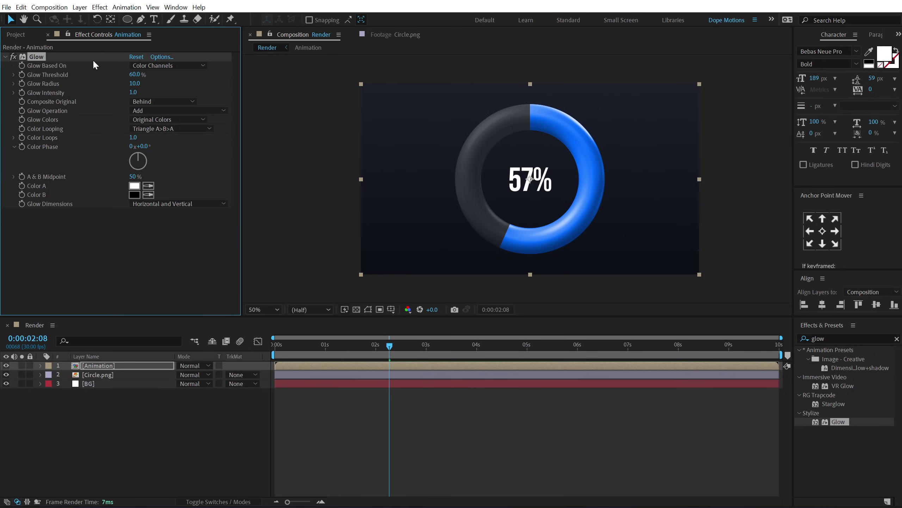
Step: Set Glow Radius to 200 and Glow Intensity to 0.5, then preview the glowing ring
{"action": "left_click", "coordinate": [135, 83]}
{"action": "type", "text": "200"}
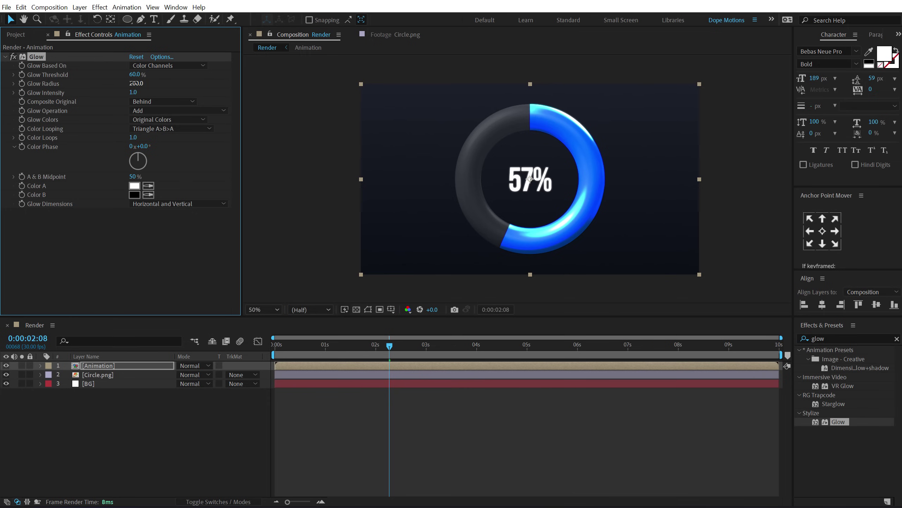
{"action": "key", "text": "Return"}
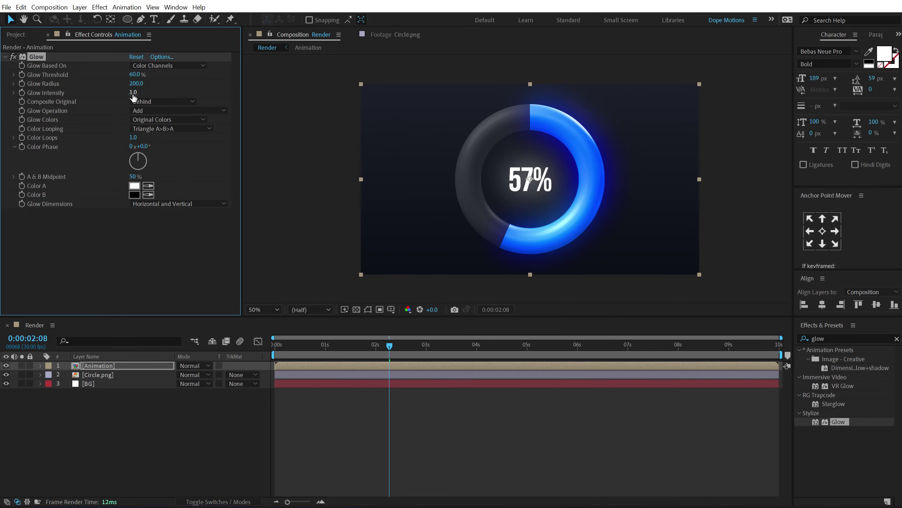
{"action": "left_click", "coordinate": [133, 93]}
{"action": "type", "text": "0.5"}
{"action": "key", "text": "Return"}
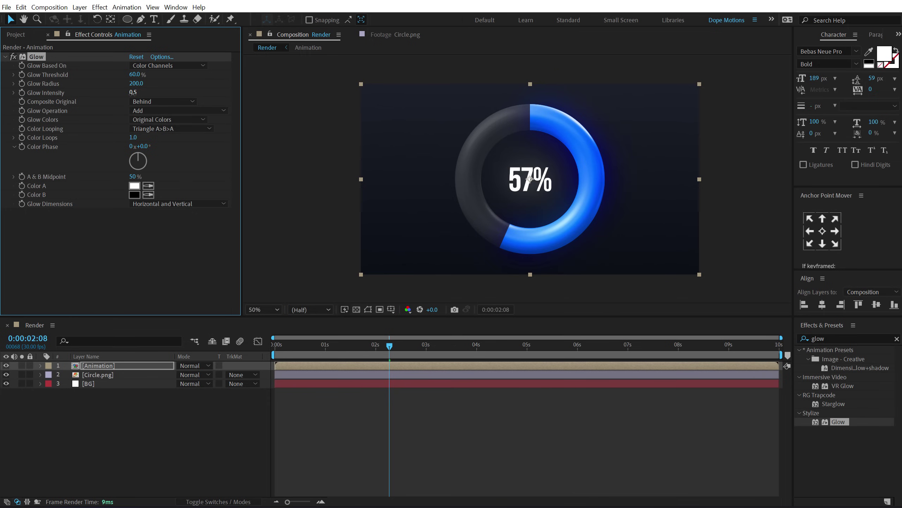
{"action": "left_click", "coordinate": [241, 399]}
{"action": "left_click_drag", "start_coordinate": [284, 342], "coordinate": [438, 342]}
Step: Apply CC Radial Blur to the Mask layer inside the Animation precomp
{"action": "double_click", "coordinate": [102, 365]}
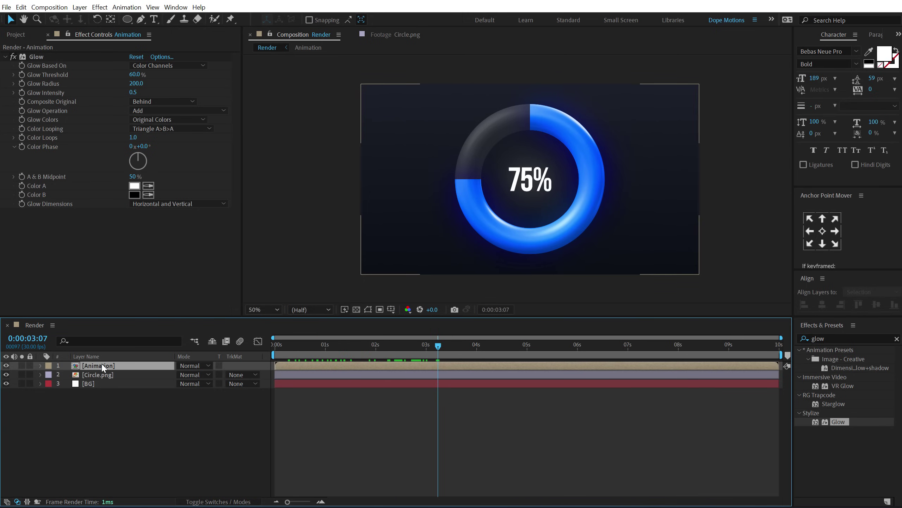
{"action": "left_click", "coordinate": [95, 374]}
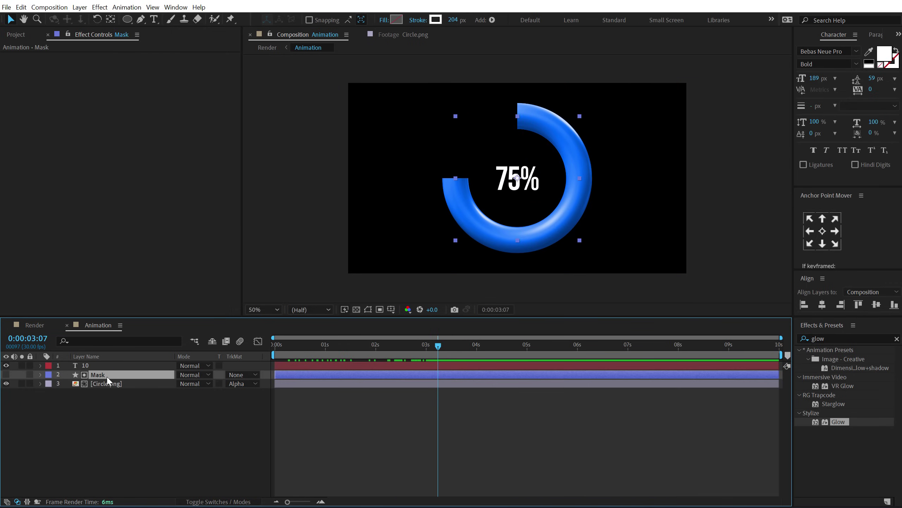
{"action": "left_click", "coordinate": [837, 336]}
{"action": "type", "text": "ra"}
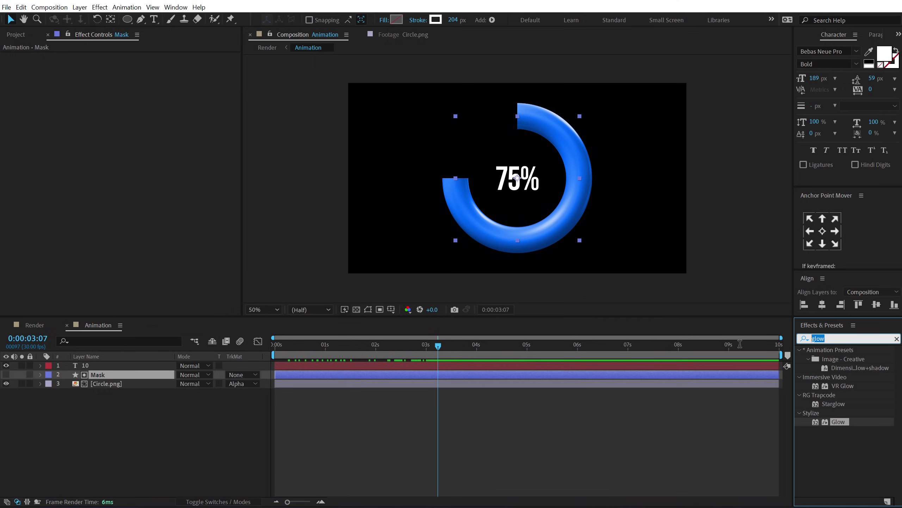
{"action": "type", "text": "di"}
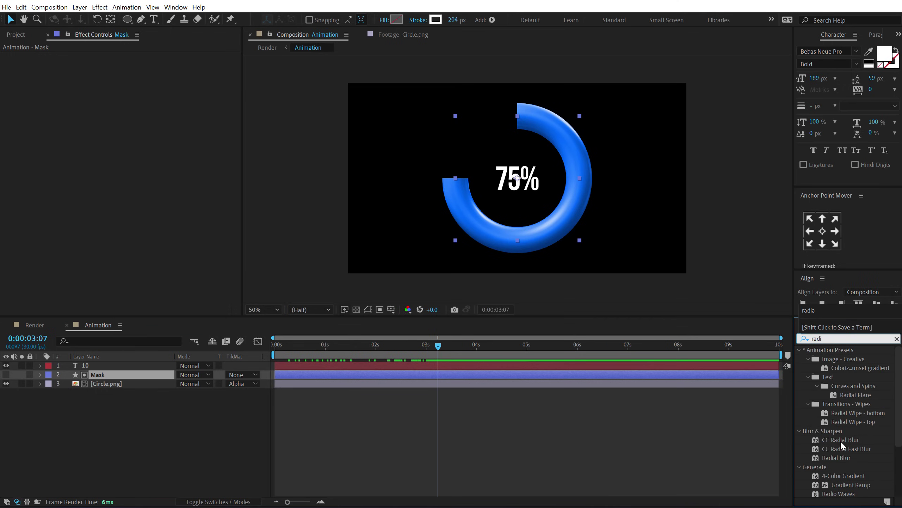
{"action": "double_click", "coordinate": [840, 440]}
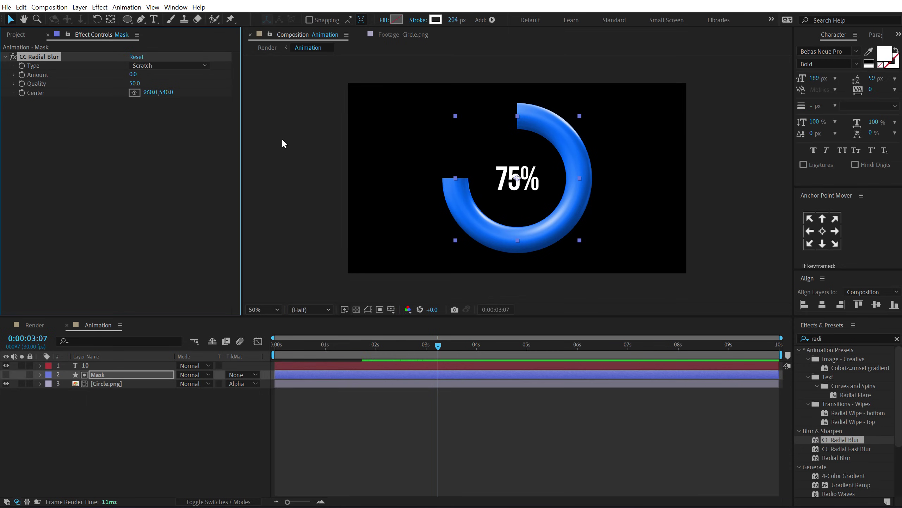
Step: Set the radial blur Amount to 25 and preview the ring in the Render comp
{"action": "left_click_drag", "start_coordinate": [133, 74], "coordinate": [147, 74]}
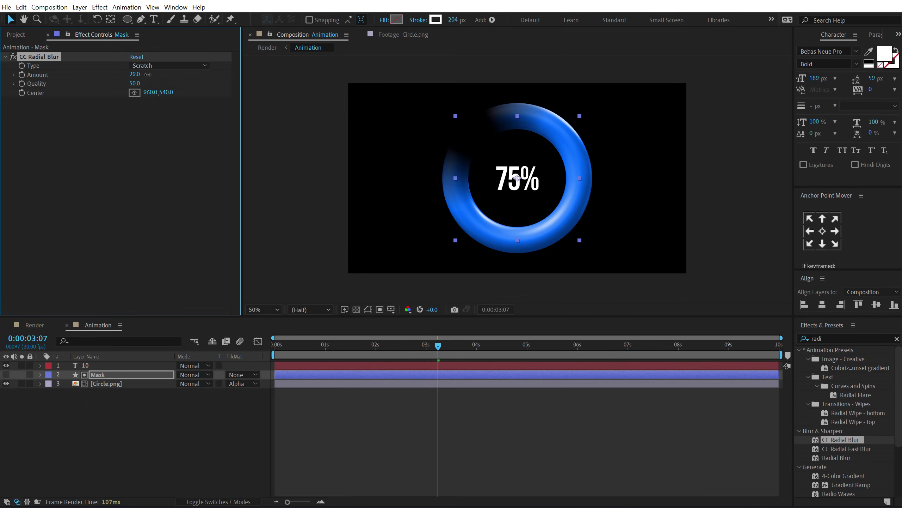
{"action": "left_click", "coordinate": [34, 325]}
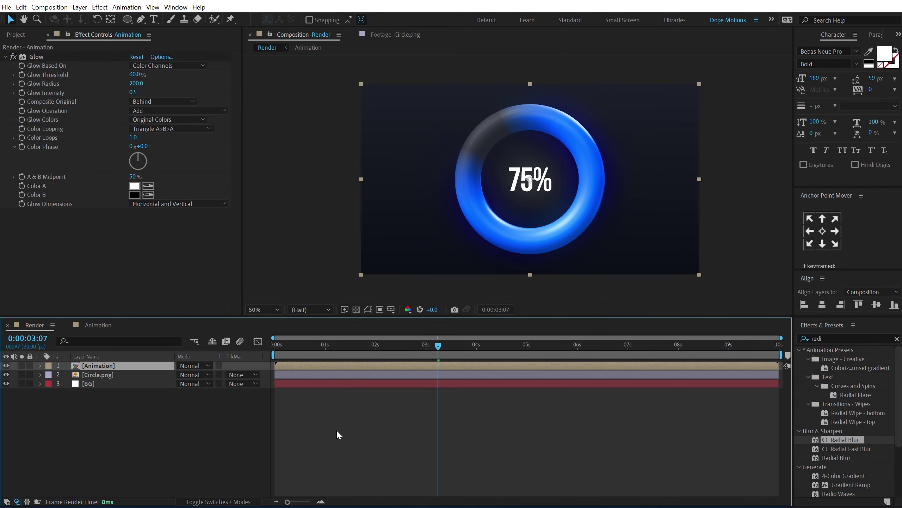
{"action": "left_click_drag", "start_coordinate": [289, 348], "coordinate": [472, 349]}
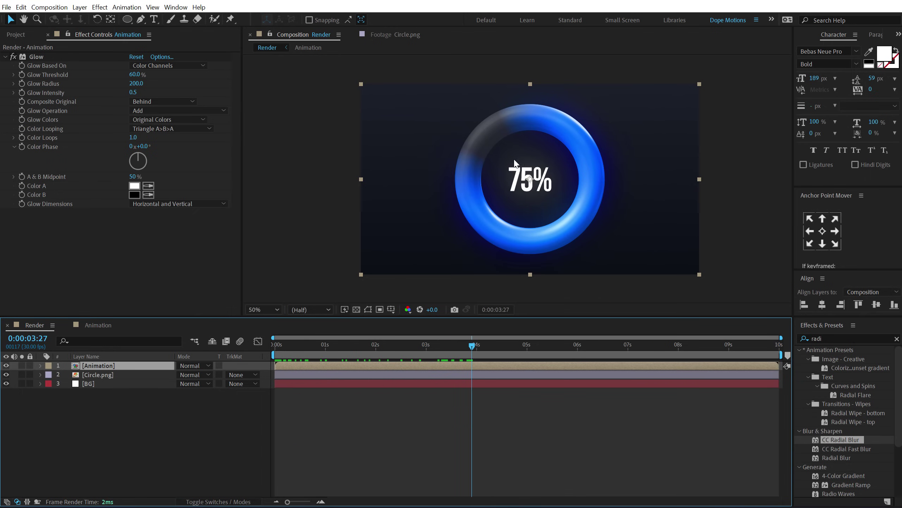
{"action": "left_click", "coordinate": [93, 325]}
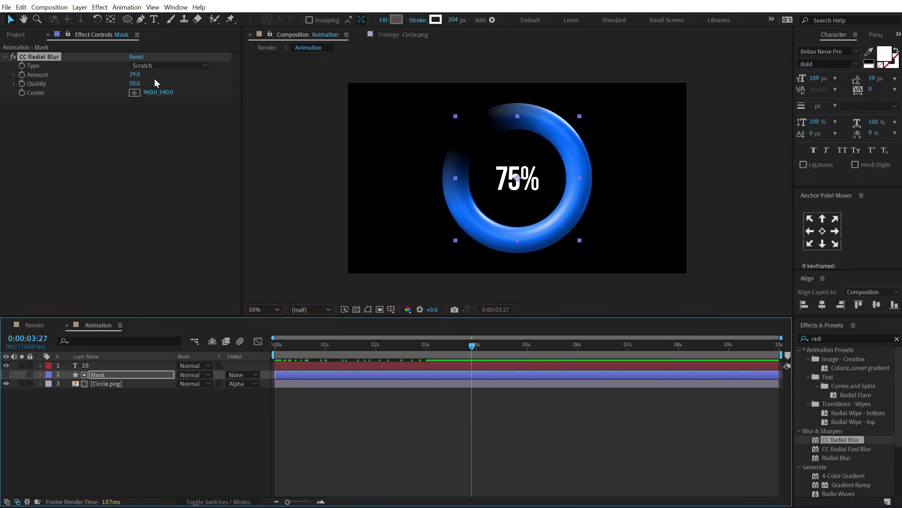
{"action": "mouse_move", "coordinate": [139, 75]}
{"action": "left_mouse_down"}
{"action": "mouse_move", "coordinate": [160, 73]}
{"action": "mouse_move", "coordinate": [144, 74]}
{"action": "mouse_move", "coordinate": [145, 82]}
{"action": "left_mouse_up"}
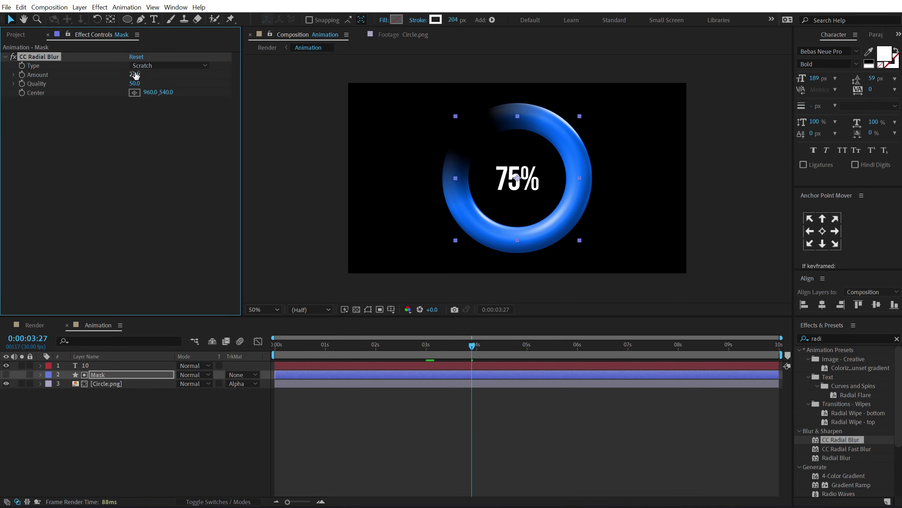
{"action": "left_click", "coordinate": [135, 74]}
{"action": "type", "text": "25.0"}
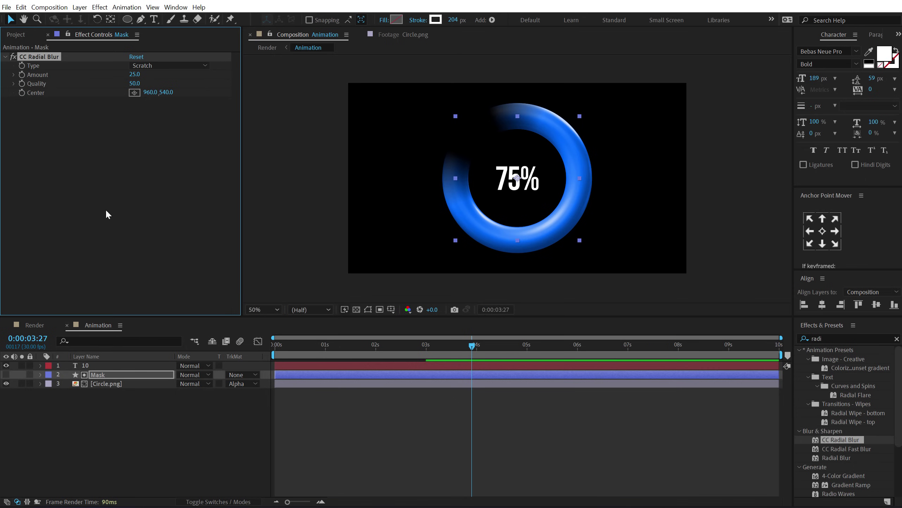
{"action": "left_click", "coordinate": [39, 325]}
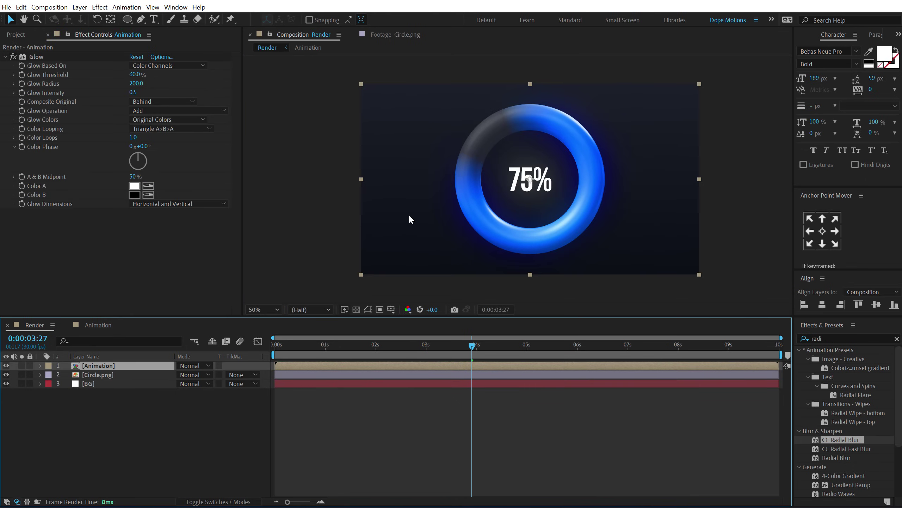
{"action": "left_click_drag", "start_coordinate": [290, 344], "coordinate": [522, 347]}
Step: Create a new text layer reading 'sales'
{"action": "left_click", "coordinate": [236, 370]}
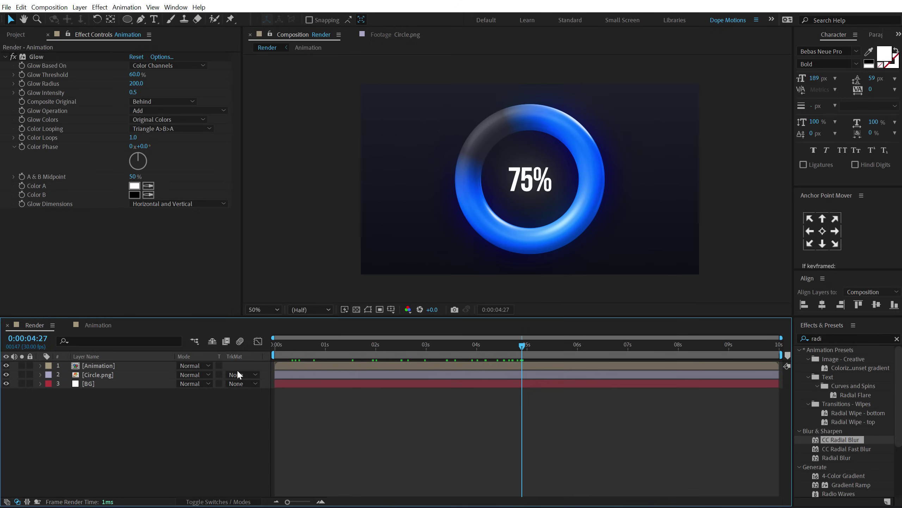
{"action": "left_click", "coordinate": [155, 19]}
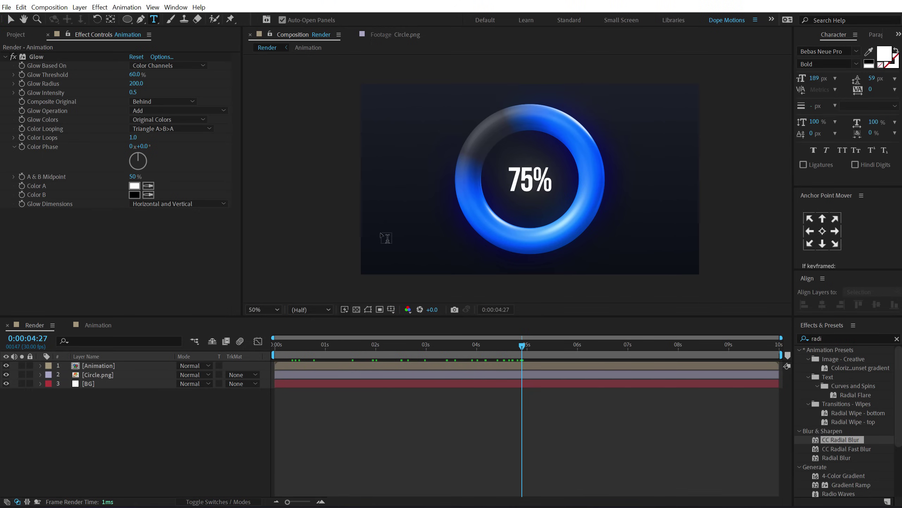
{"action": "left_click", "coordinate": [404, 231]}
{"action": "type", "text": "sales"}
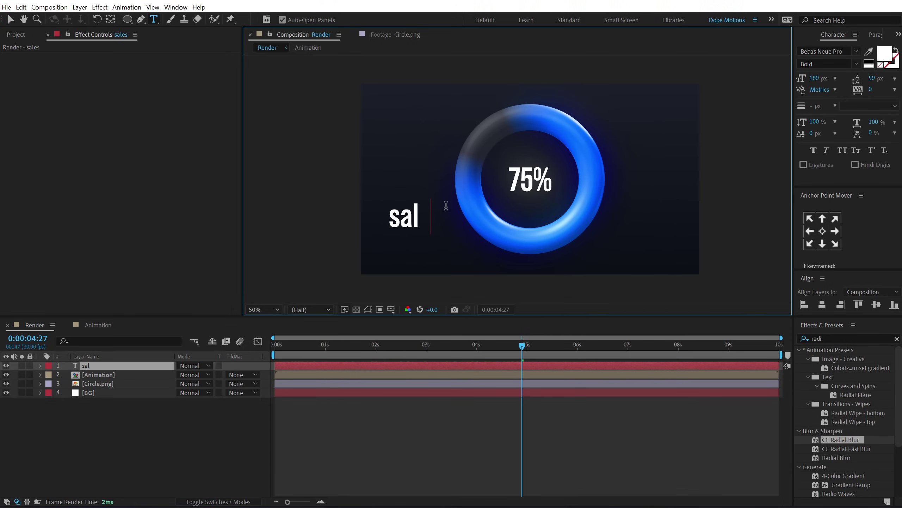
{"action": "left_click", "coordinate": [10, 20]}
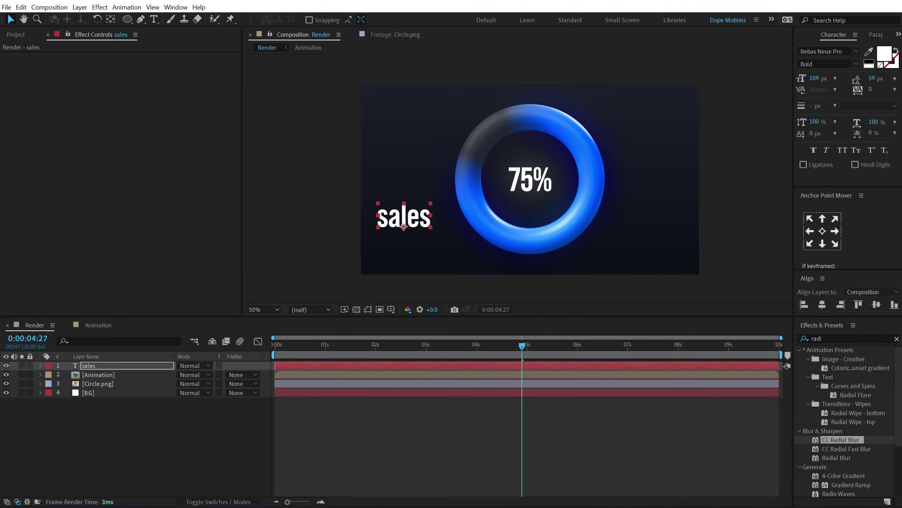
Step: Make the label All Caps at 64 px, tracking 20, placed under 75% in the ring
{"action": "left_click", "coordinate": [842, 150]}
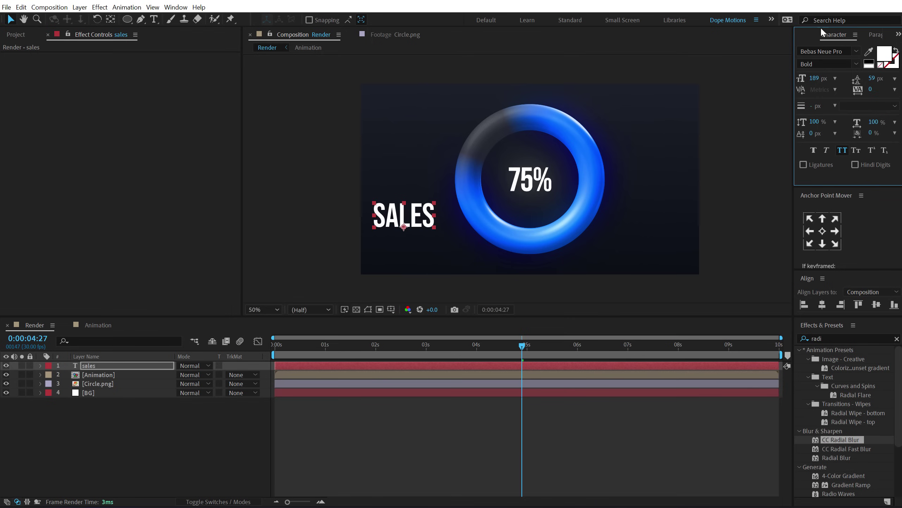
{"action": "left_click_drag", "start_coordinate": [811, 82], "coordinate": [759, 89]}
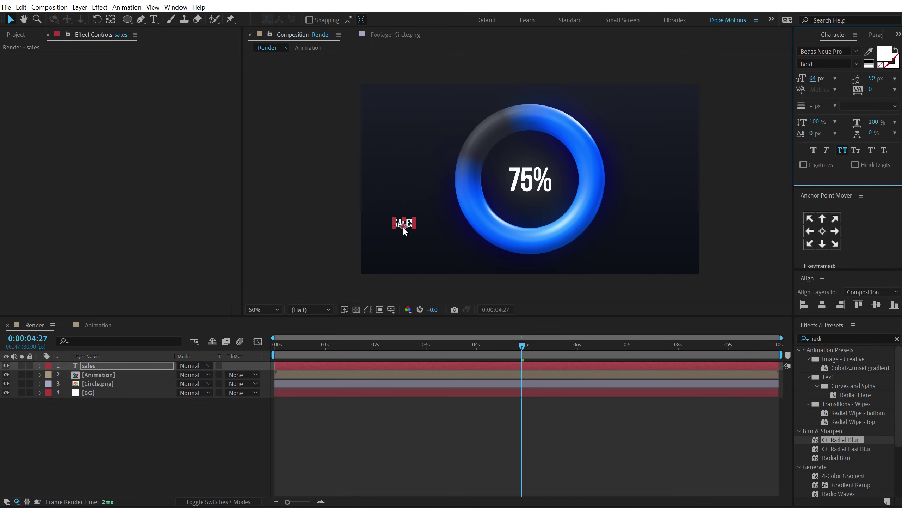
{"action": "left_click_drag", "start_coordinate": [402, 226], "coordinate": [532, 208]}
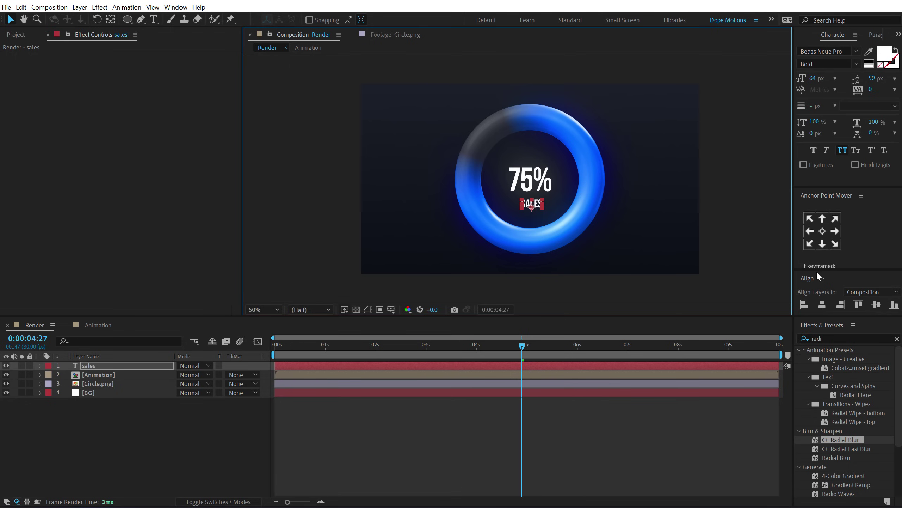
{"action": "left_click_drag", "start_coordinate": [868, 87], "coordinate": [886, 88]}
{"action": "left_click_drag", "start_coordinate": [530, 206], "coordinate": [531, 205]}
{"action": "left_click", "coordinate": [128, 454]}
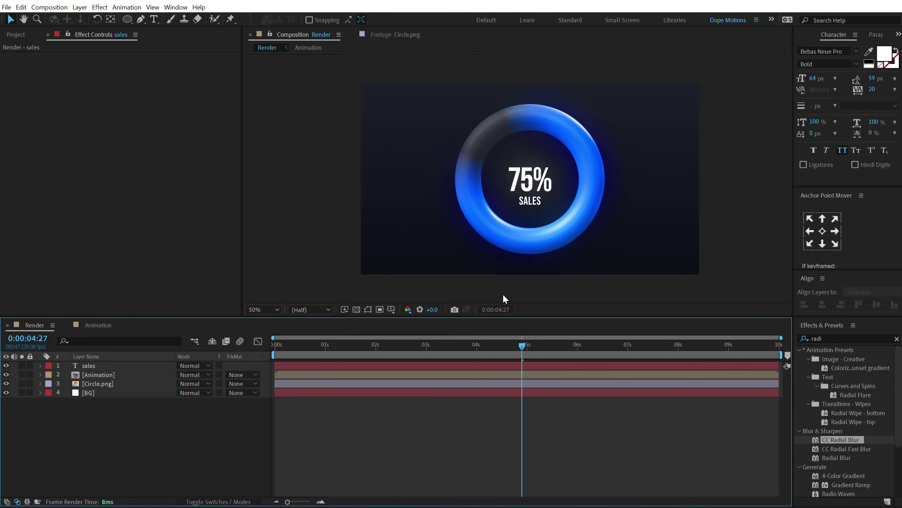
{"action": "left_click_drag", "start_coordinate": [284, 344], "coordinate": [542, 342]}
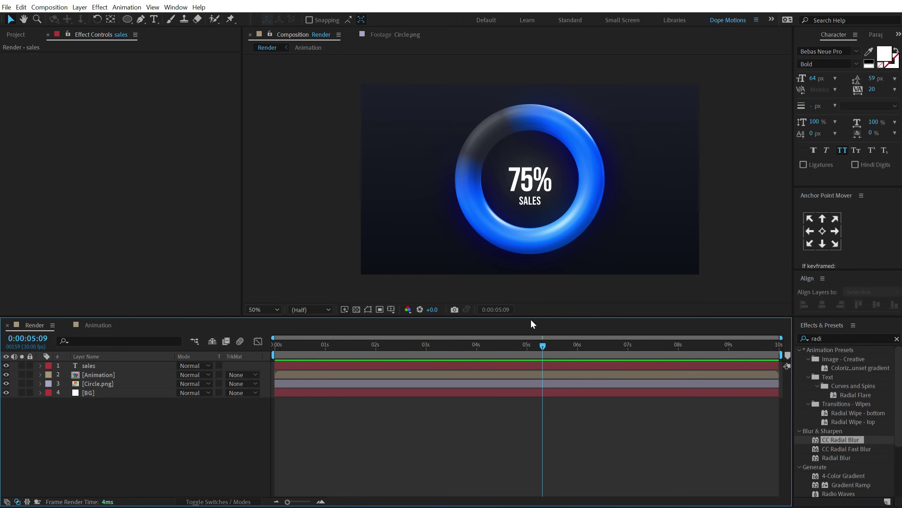
Step: Set the Tritone Midtones of Circle.png in the Animation precomp to pink
{"action": "double_click", "coordinate": [96, 374]}
{"action": "left_click", "coordinate": [98, 373]}
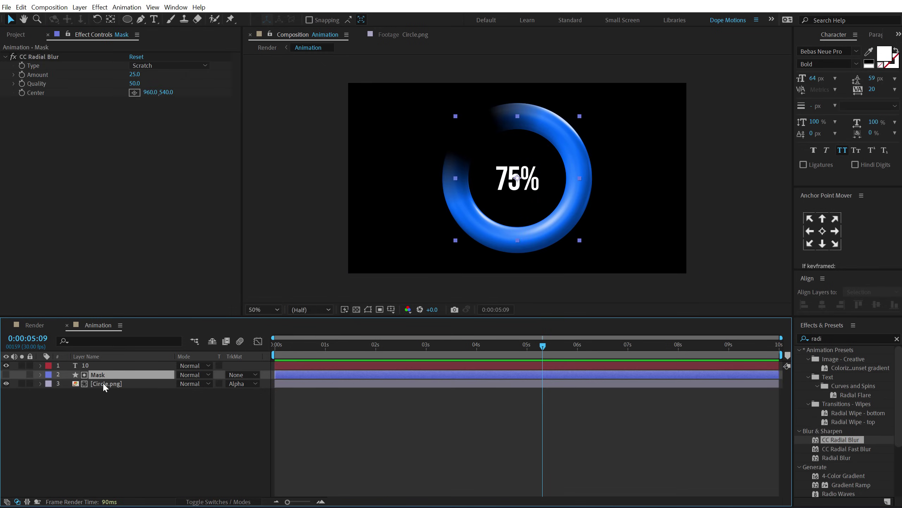
{"action": "left_click", "coordinate": [103, 383]}
{"action": "left_click", "coordinate": [134, 75]}
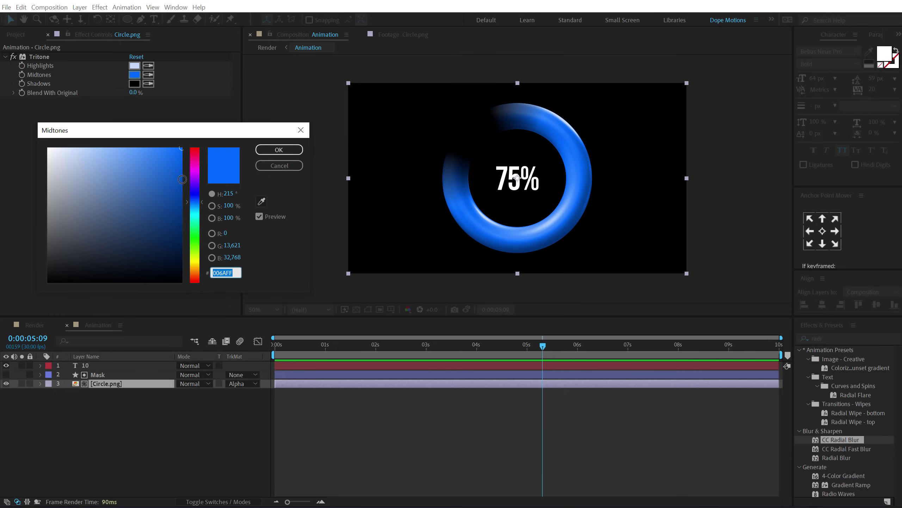
{"action": "left_click", "coordinate": [195, 154]}
{"action": "left_click", "coordinate": [279, 150]}
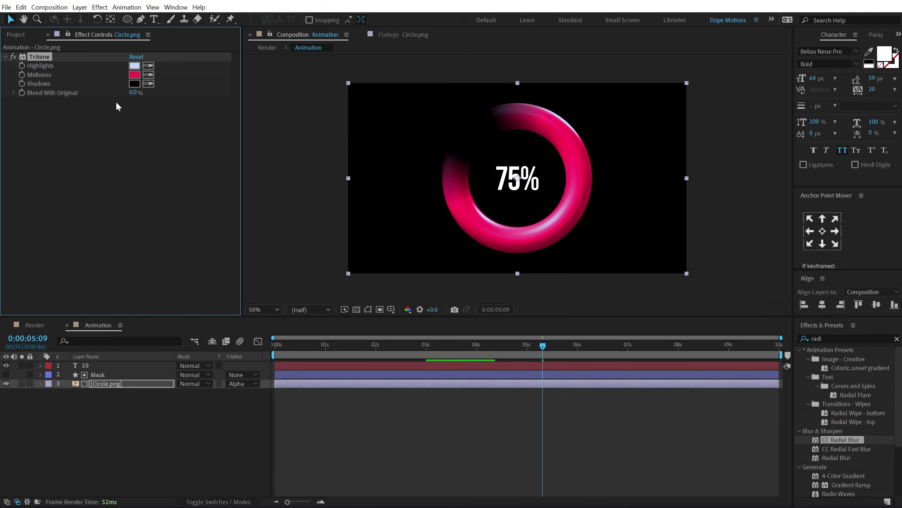
Step: Set the Tritone Highlights to white FFFFFF and view the Render composition
{"action": "left_click", "coordinate": [134, 65]}
{"action": "left_click", "coordinate": [49, 147]}
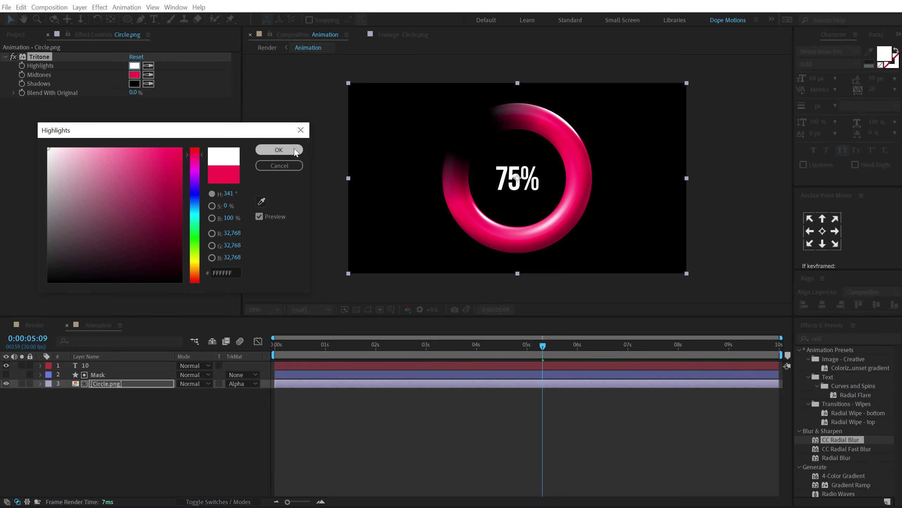
{"action": "left_click", "coordinate": [279, 150]}
{"action": "left_click", "coordinate": [37, 326]}
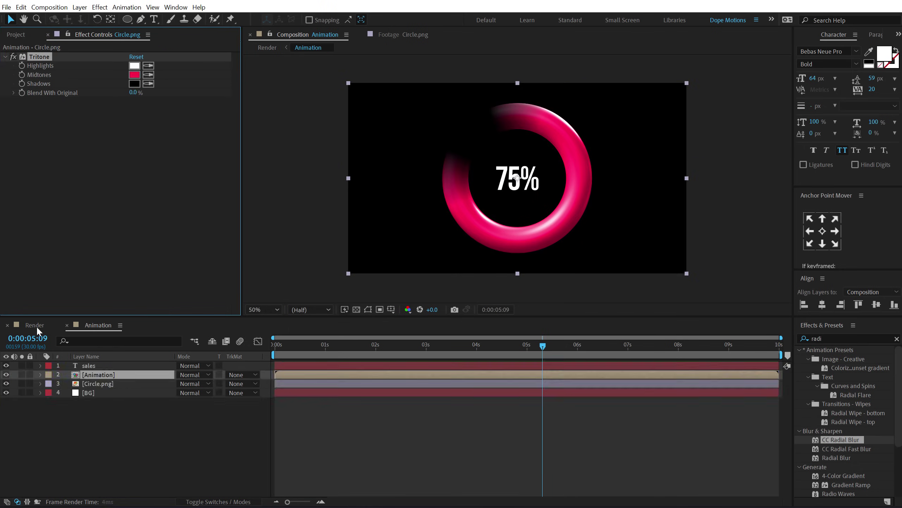
{"action": "left_click", "coordinate": [37, 326]}
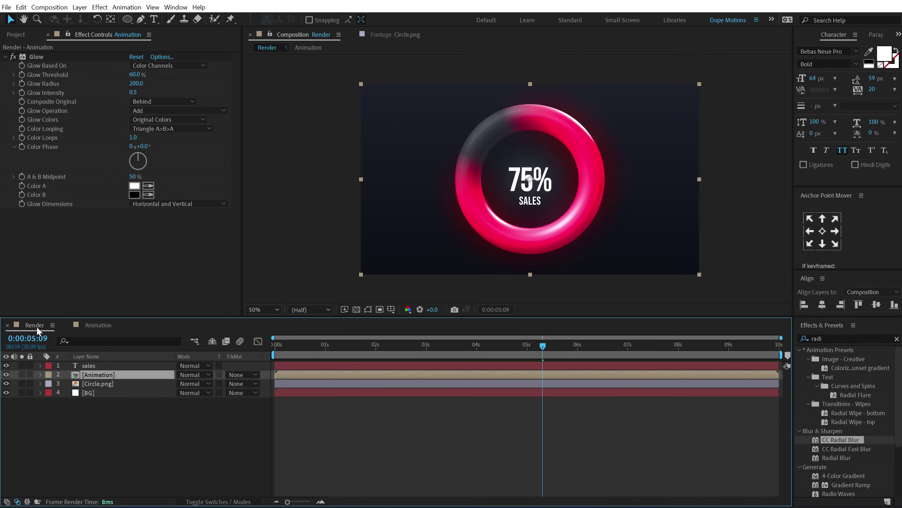